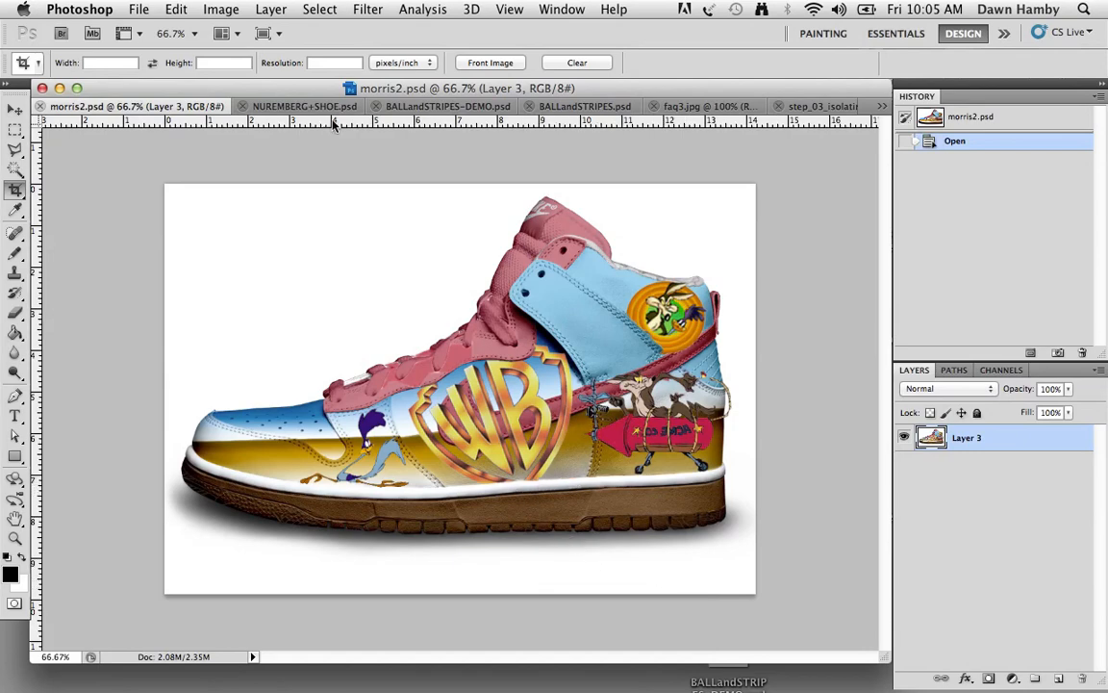
View the NUREMBERG+SHOE.psd and BALLandSTRIPES-DEMO.psd sample documents
click(317, 107)
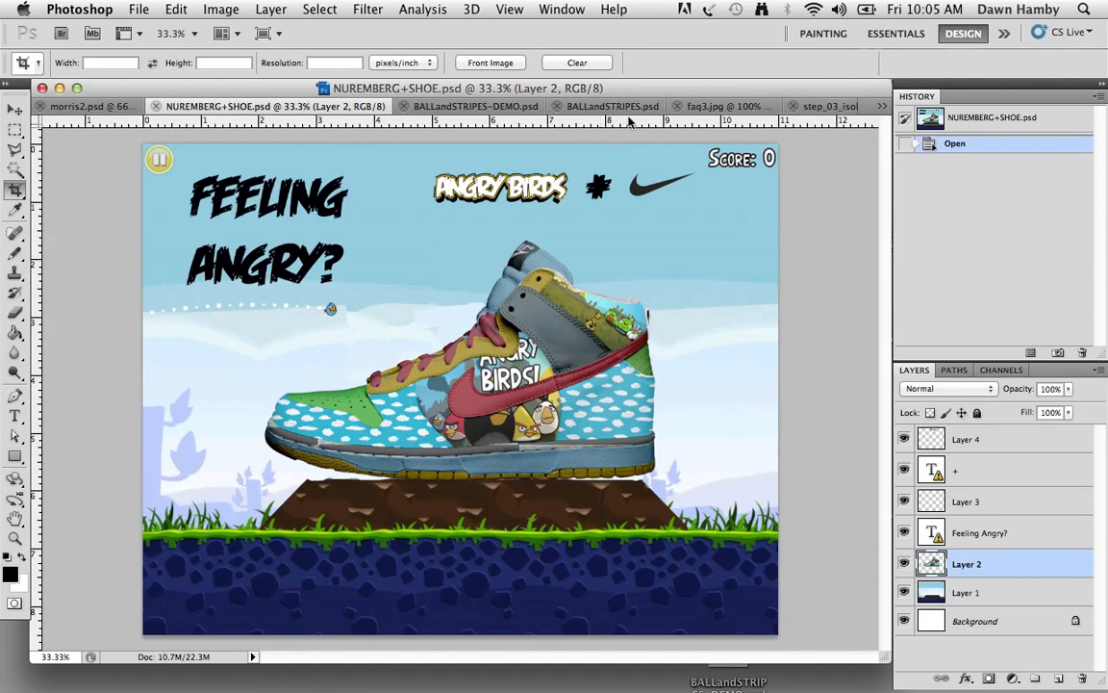
click(494, 107)
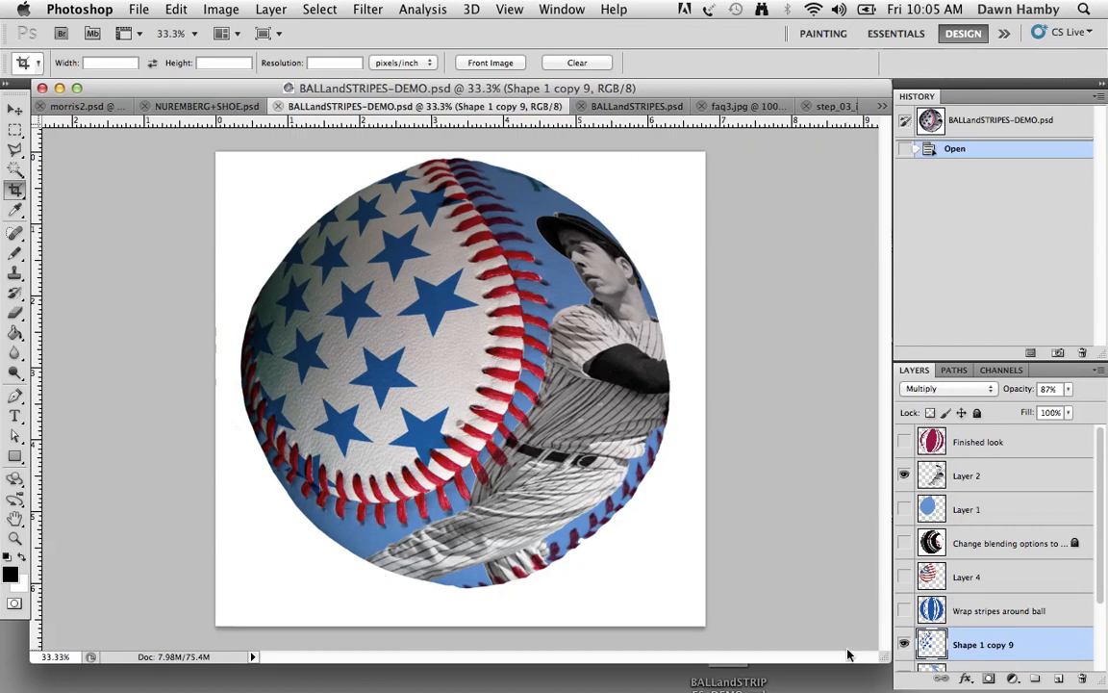
Switch to Finder, look at the exercise files in the 02 Baseball Exercise folder within Shoe Design, and return to Photoshop
click(833, 689)
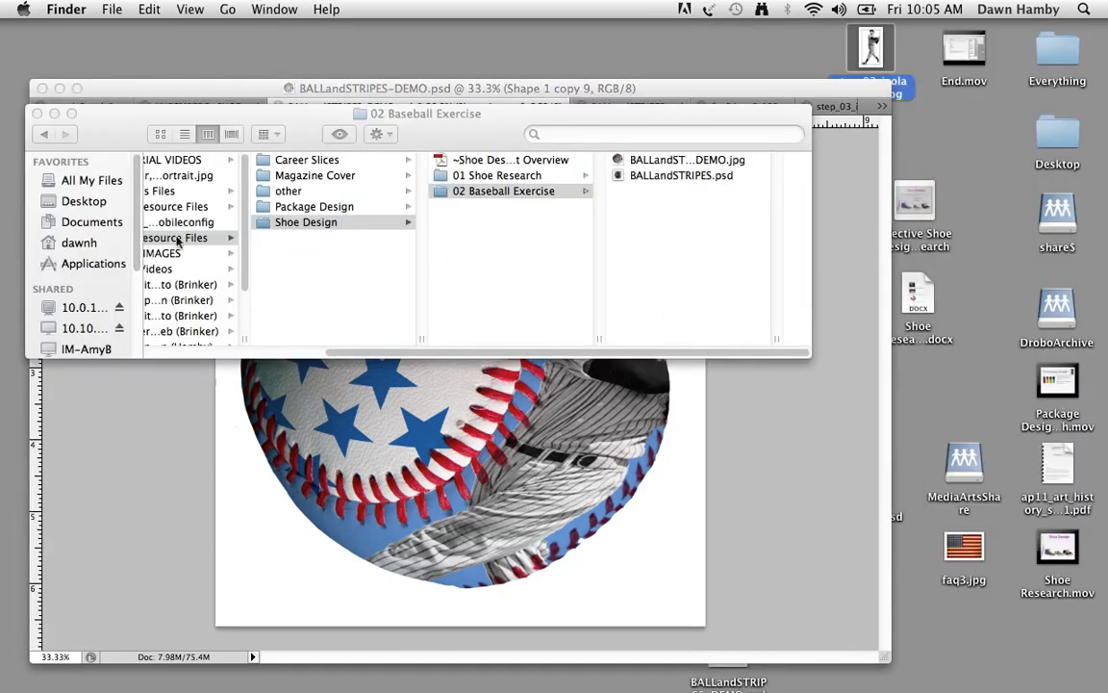
click(396, 354)
drag(396, 354, 277, 342)
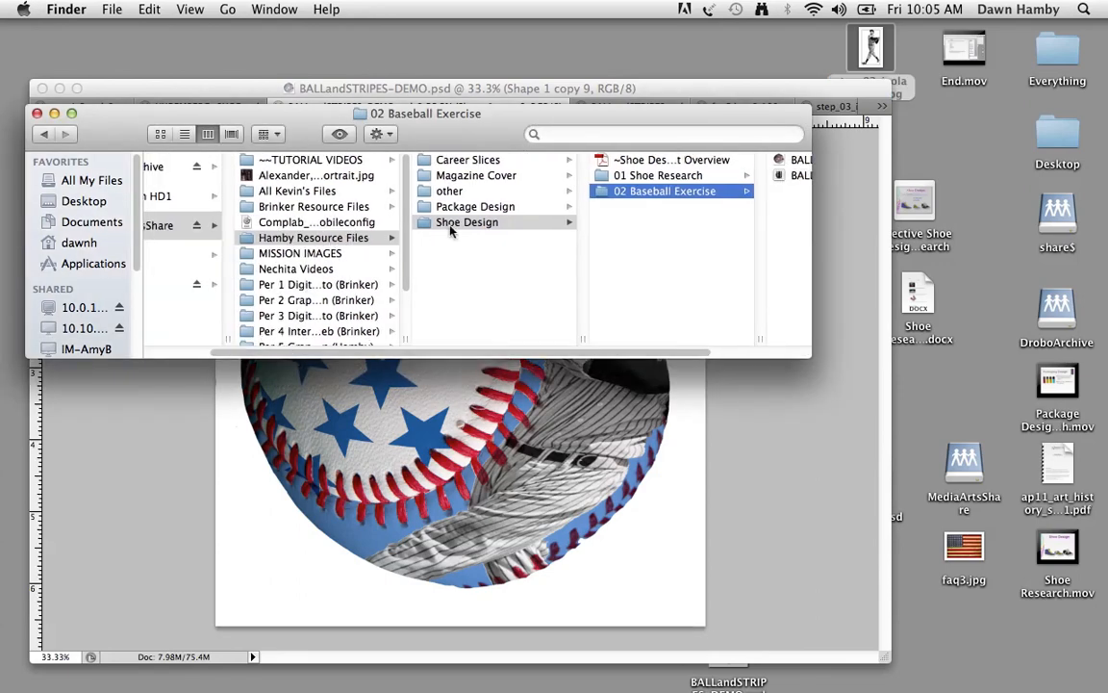
click(655, 195)
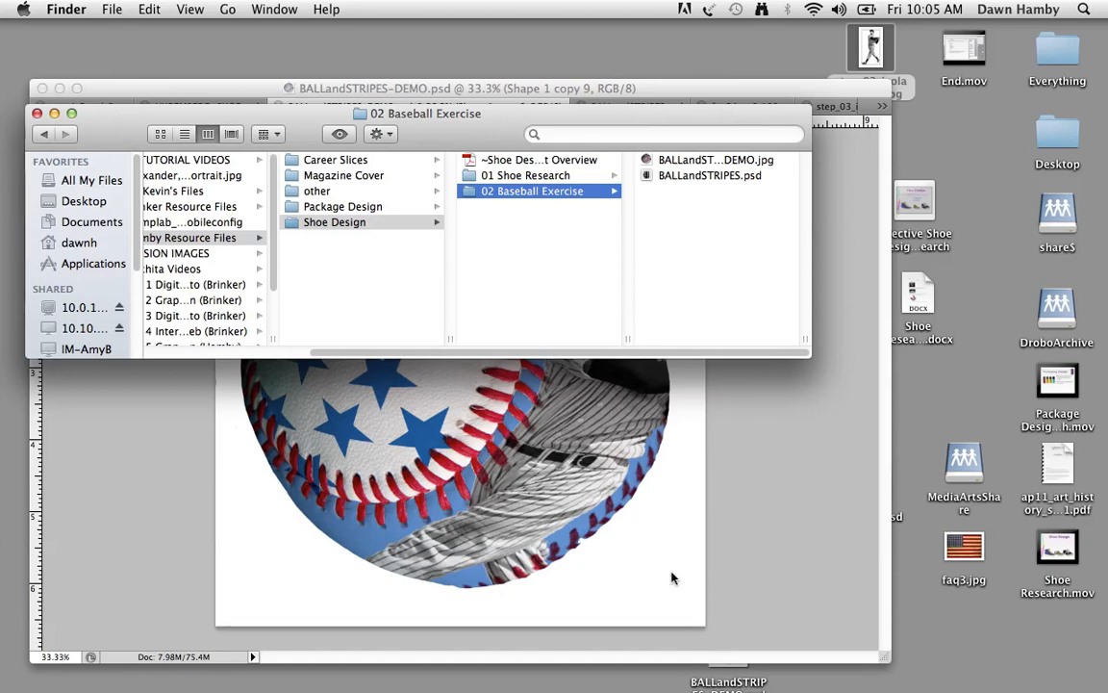
click(792, 547)
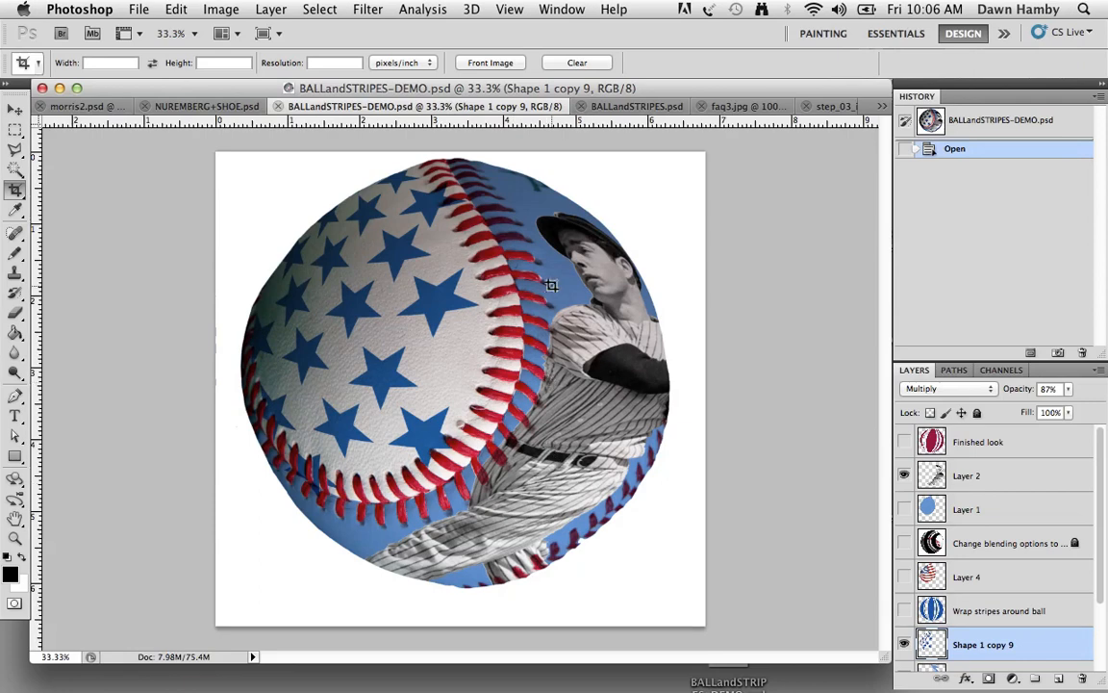
In BALLandSTRIPES.psd, preview the Finished Look layer without the stripes layer, and restore the original layer visibility
click(646, 107)
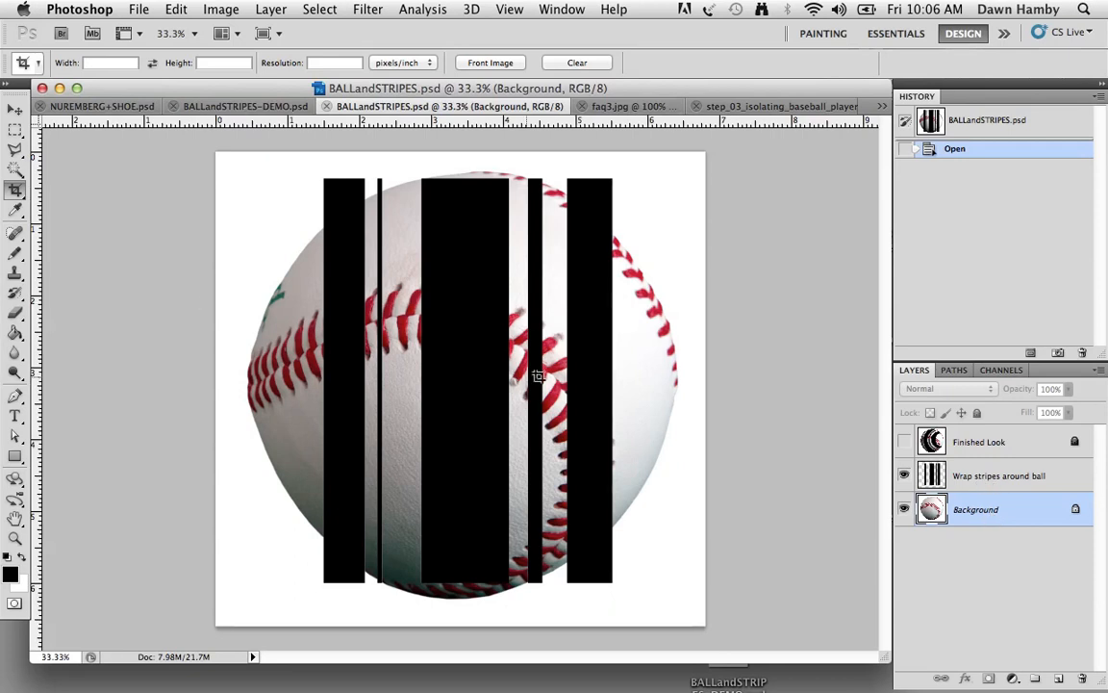
click(904, 441)
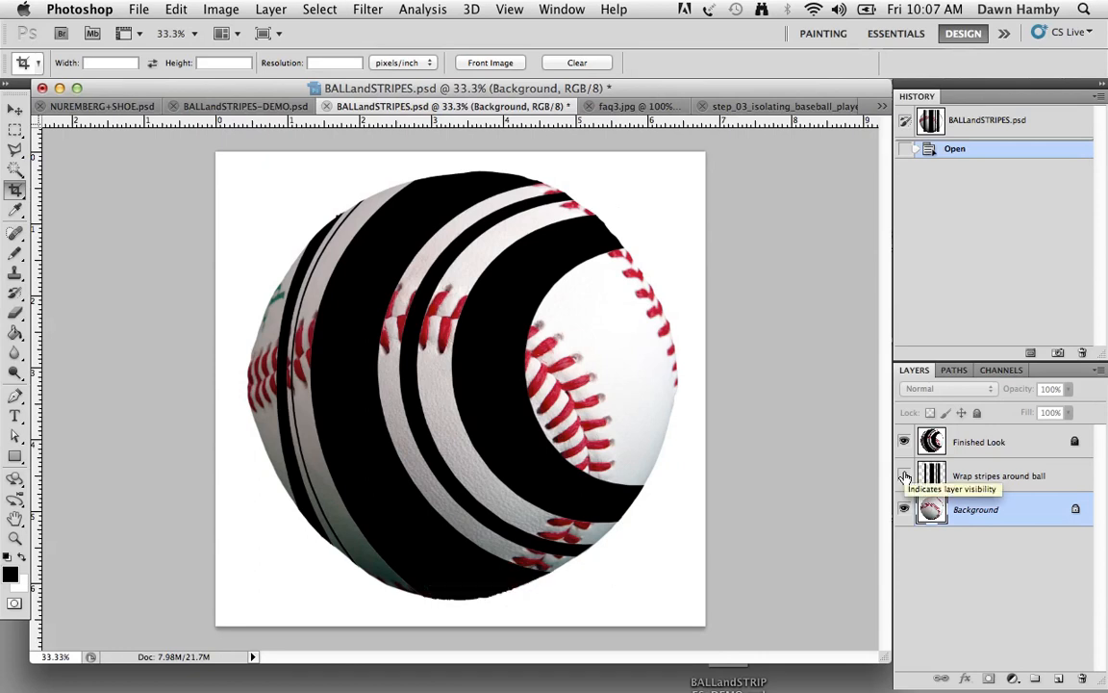
click(904, 476)
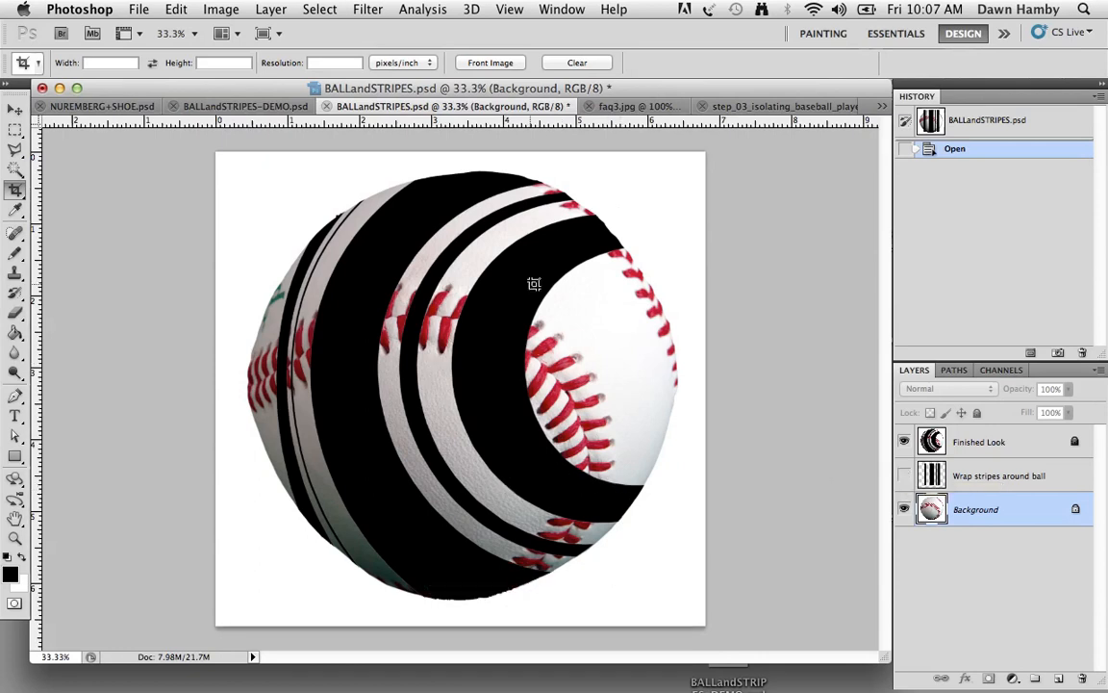
click(905, 477)
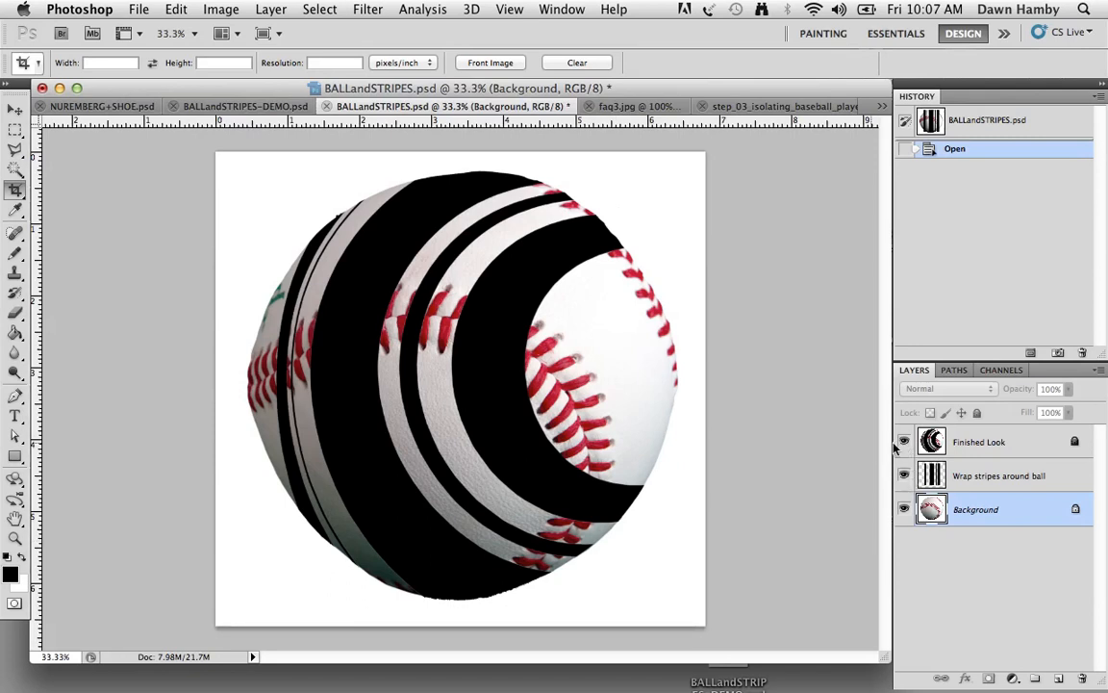
click(904, 443)
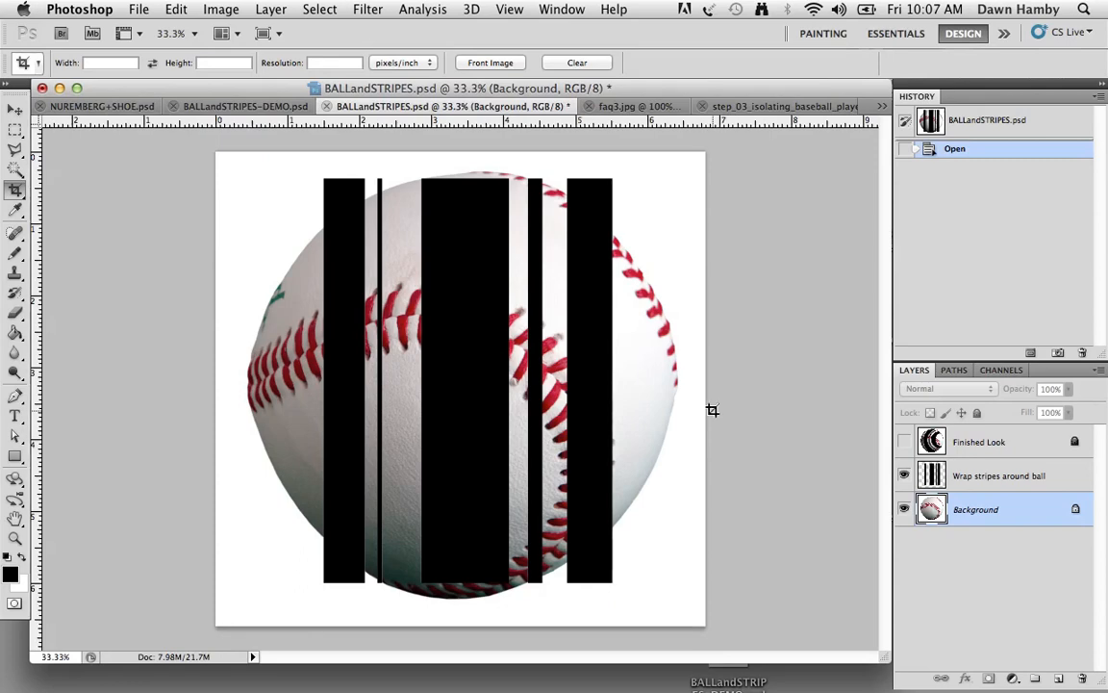
Free-transform the Wrap stripes around ball layer, enlarging it to about 123% width and 108% height
click(1004, 479)
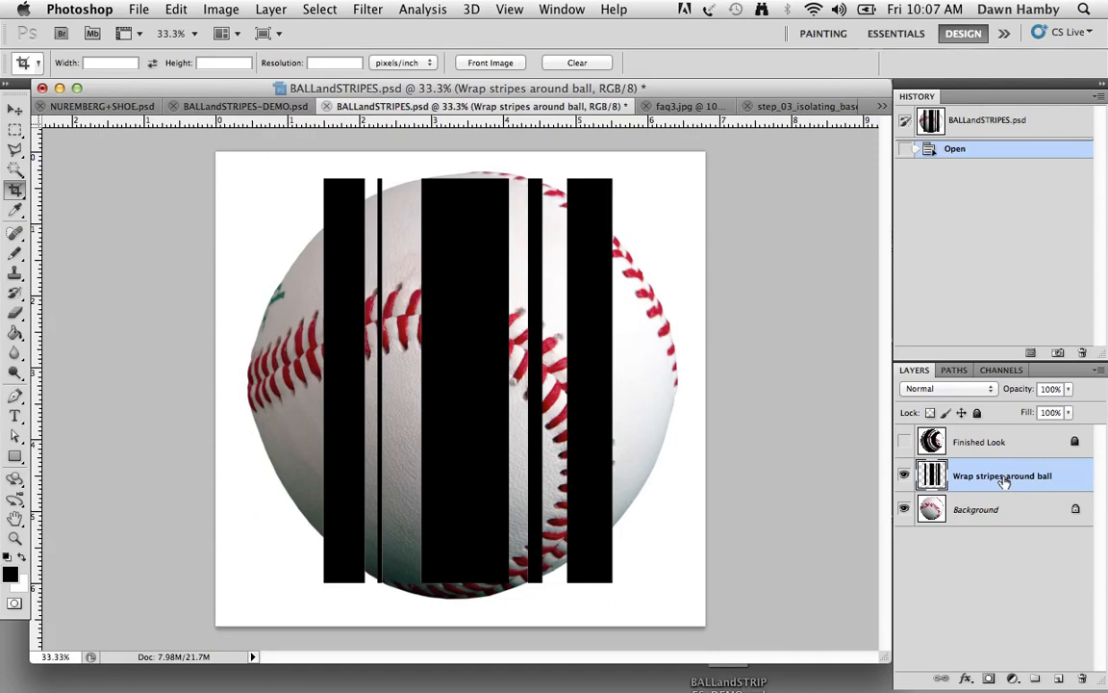
key(super+t)
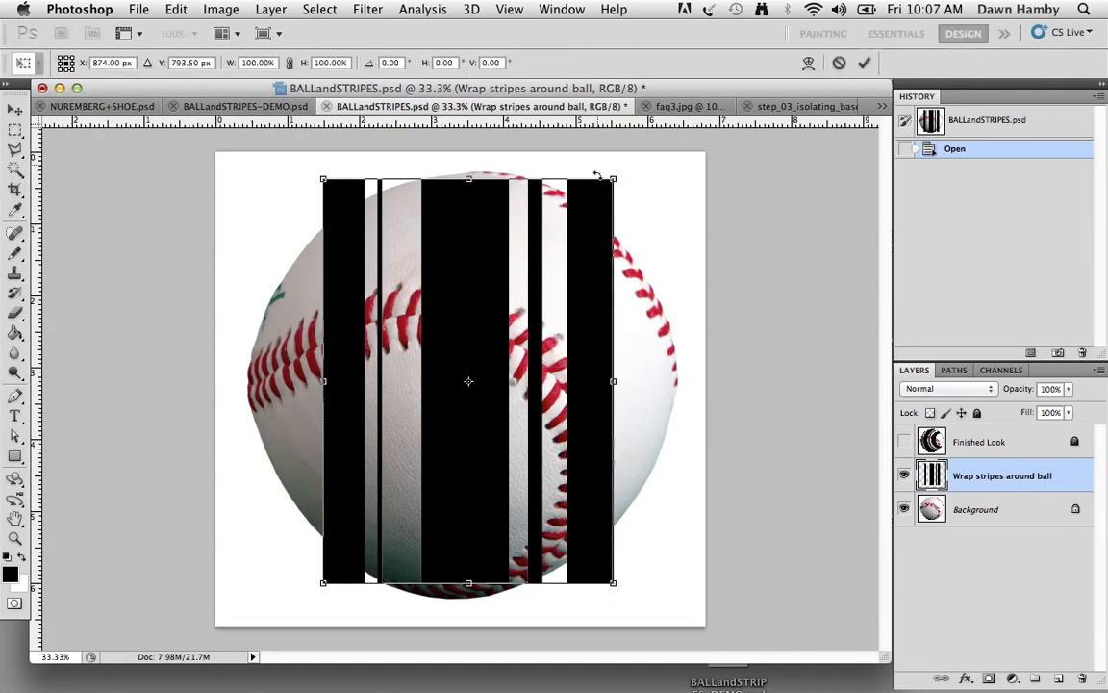
drag(615, 176, 655, 161)
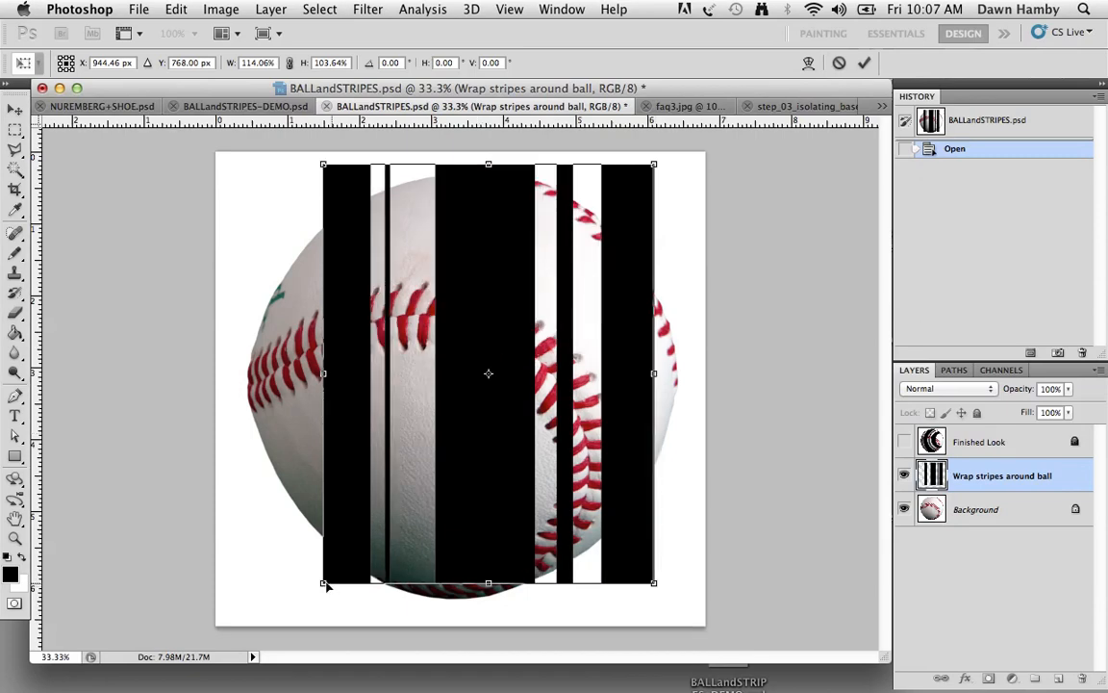
drag(319, 586, 291, 601)
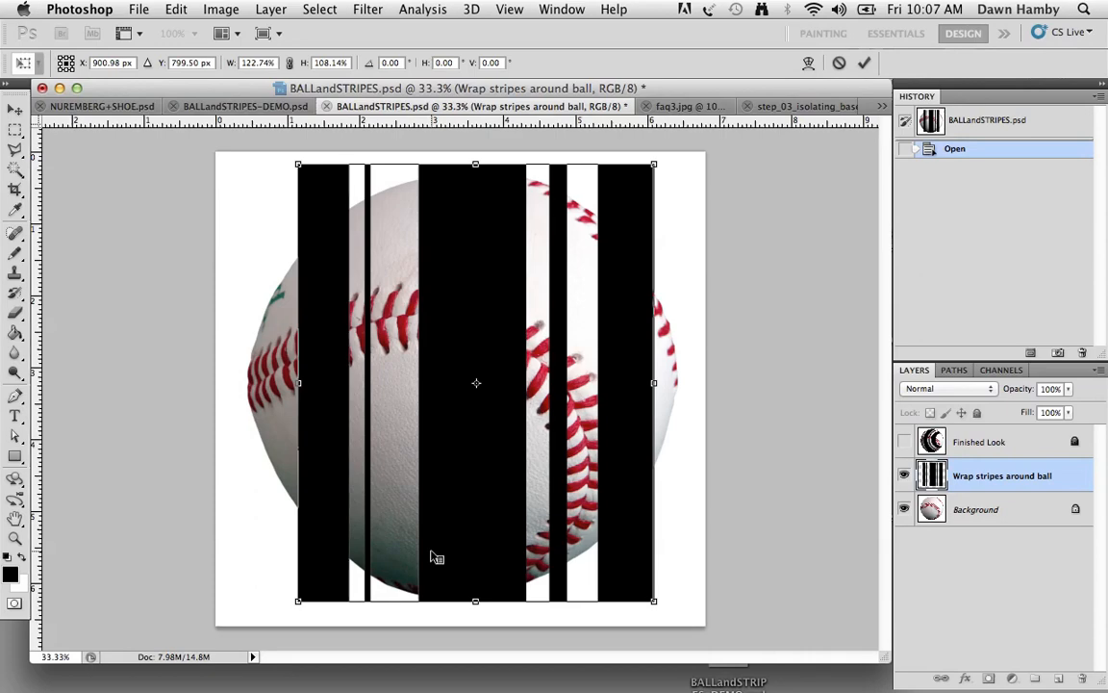
Warp the stripes by pulling both lower corners up to the ball's outline and bowing the lower edge along its underside
right_click(433, 555)
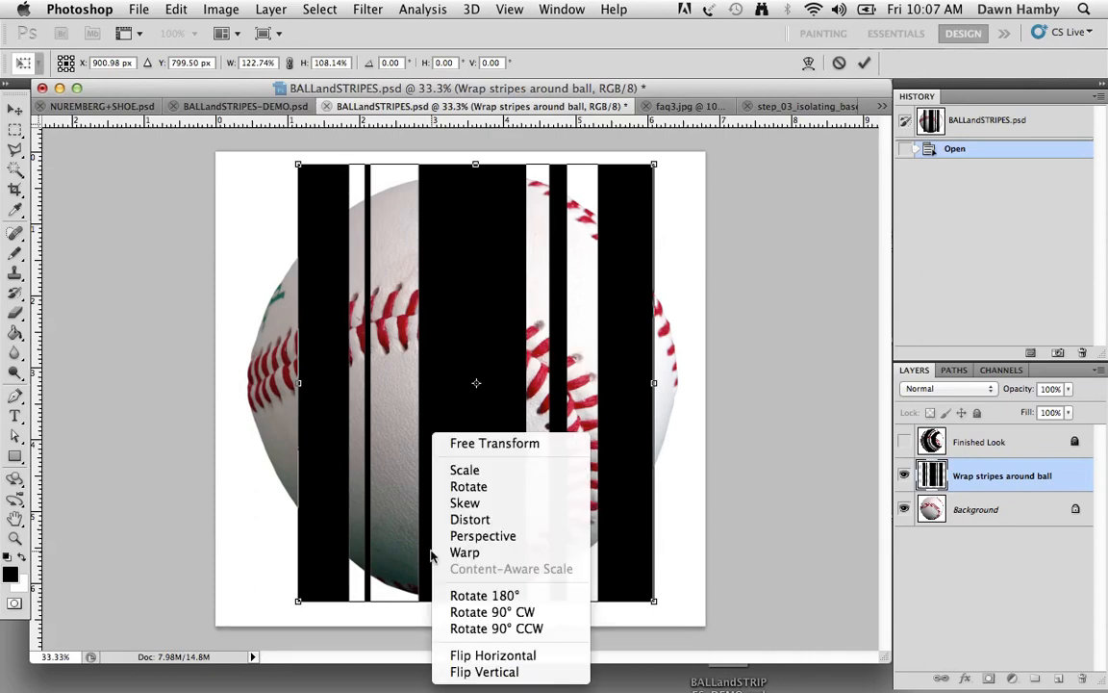
click(472, 553)
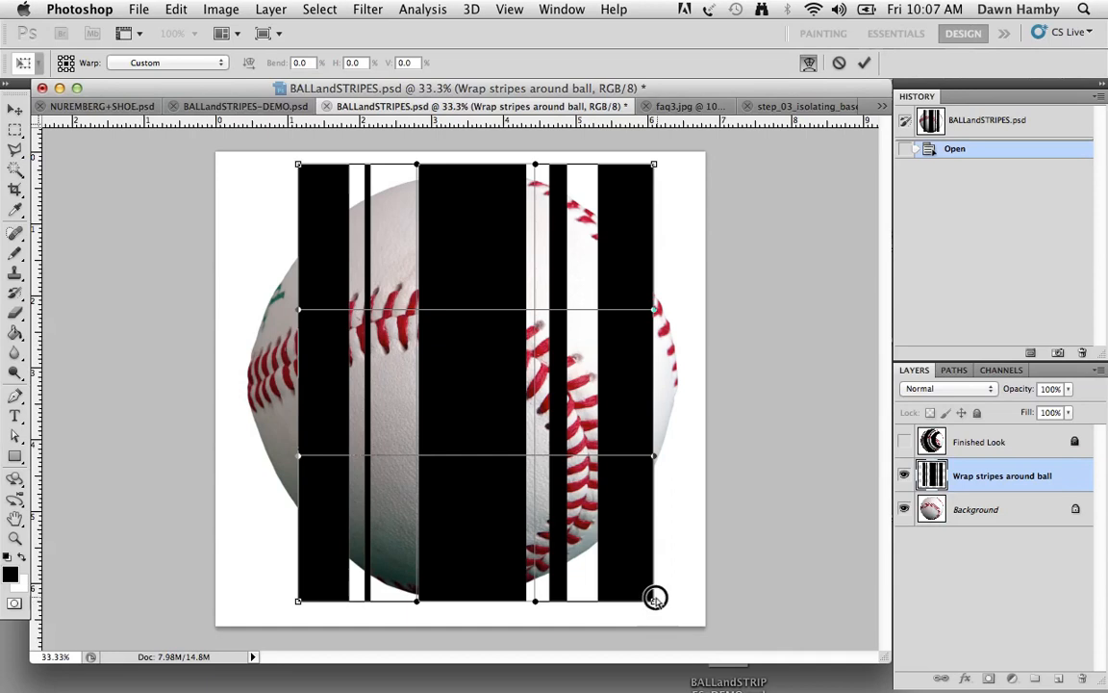
drag(654, 599, 642, 500)
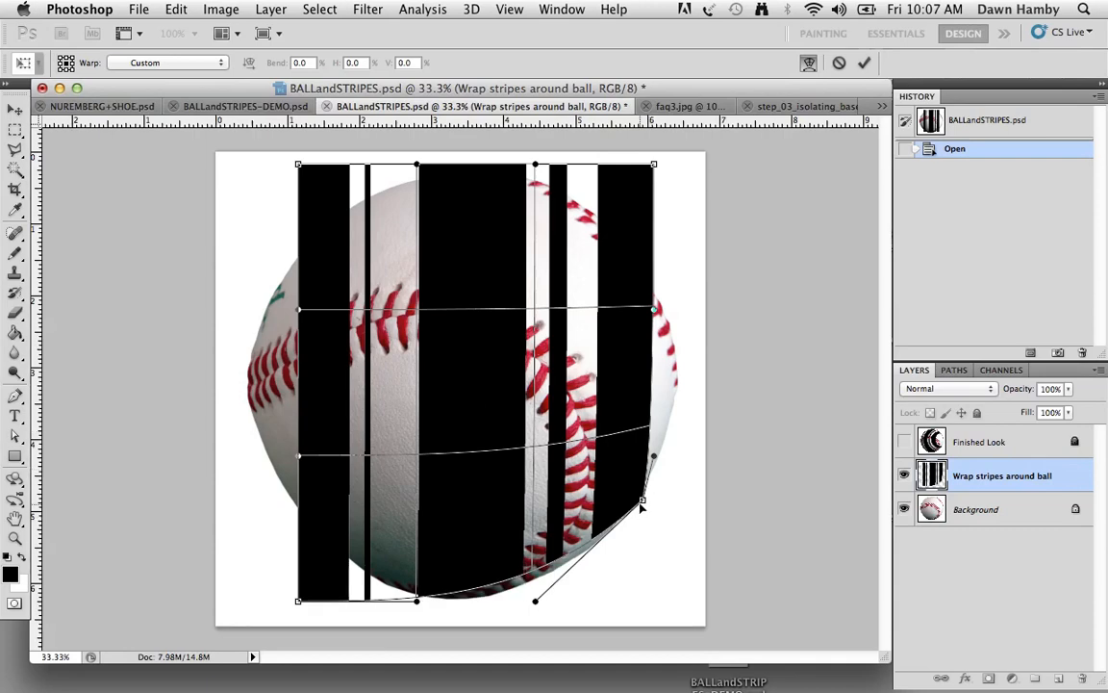
drag(645, 503, 656, 457)
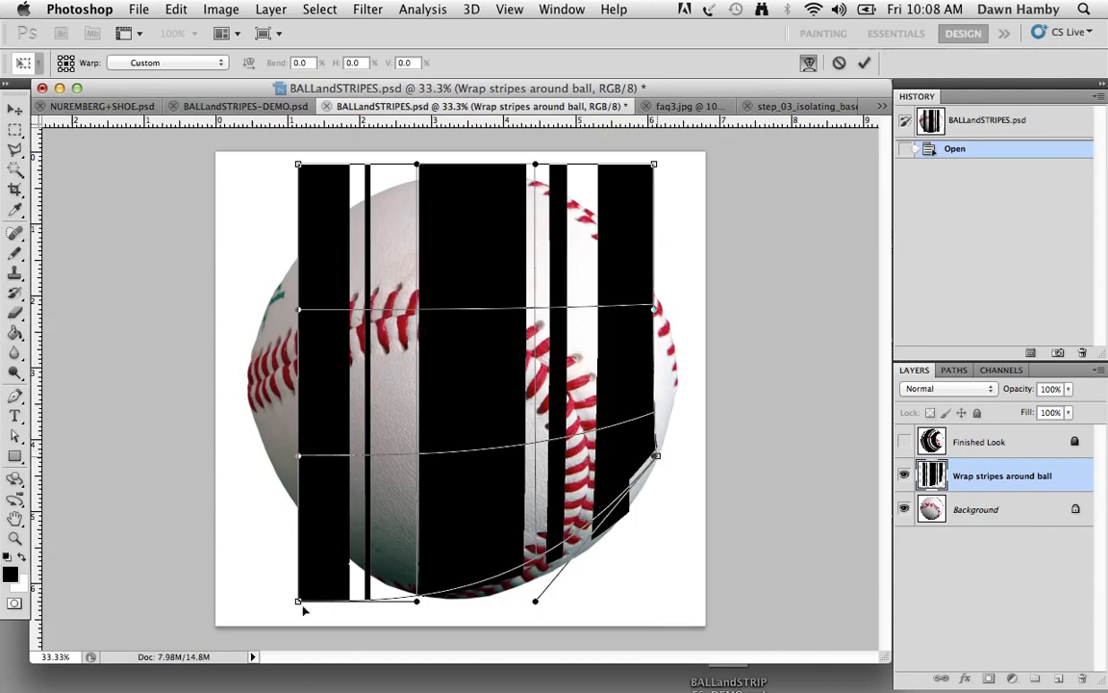
drag(298, 604, 258, 488)
drag(253, 440, 254, 413)
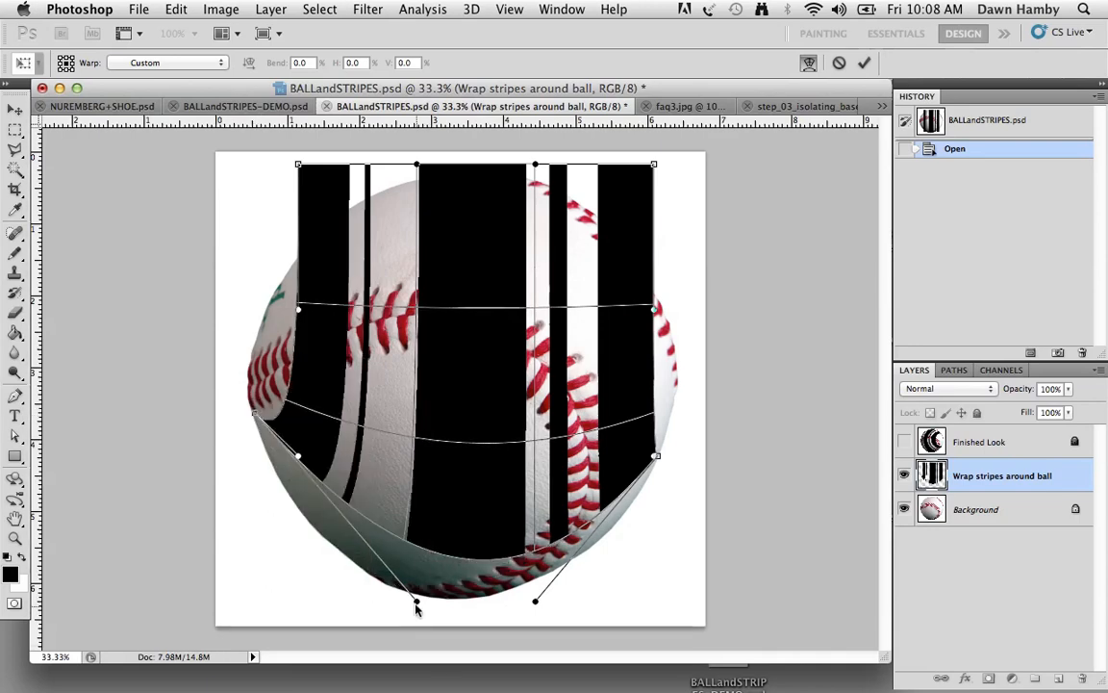
drag(416, 600, 327, 668)
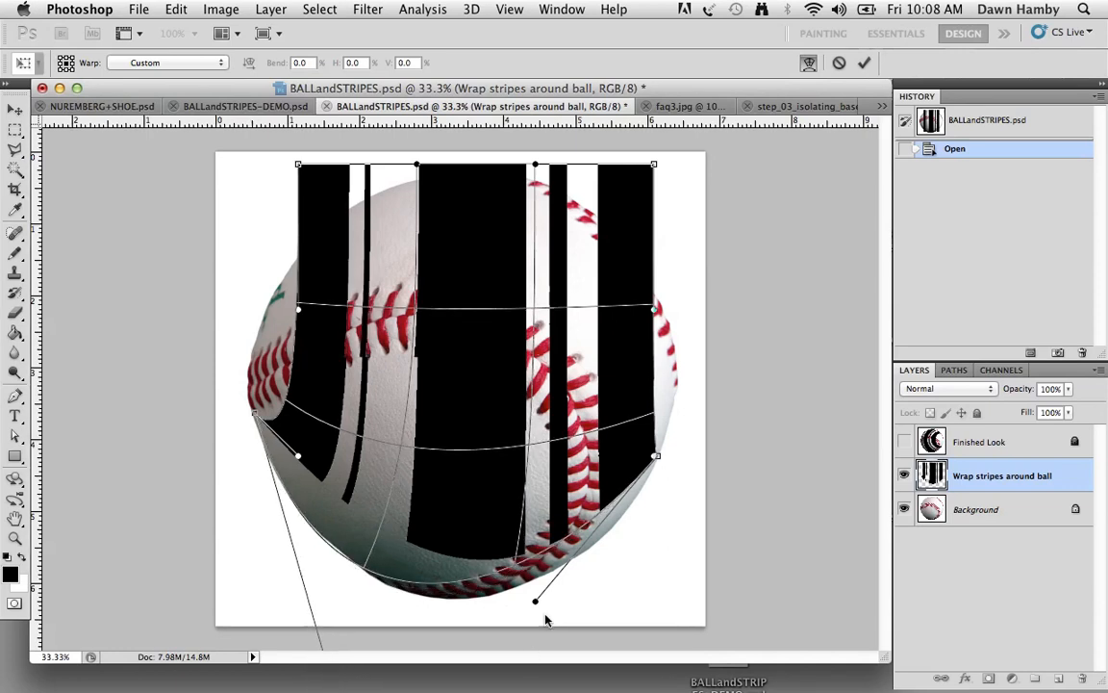
drag(536, 602, 573, 647)
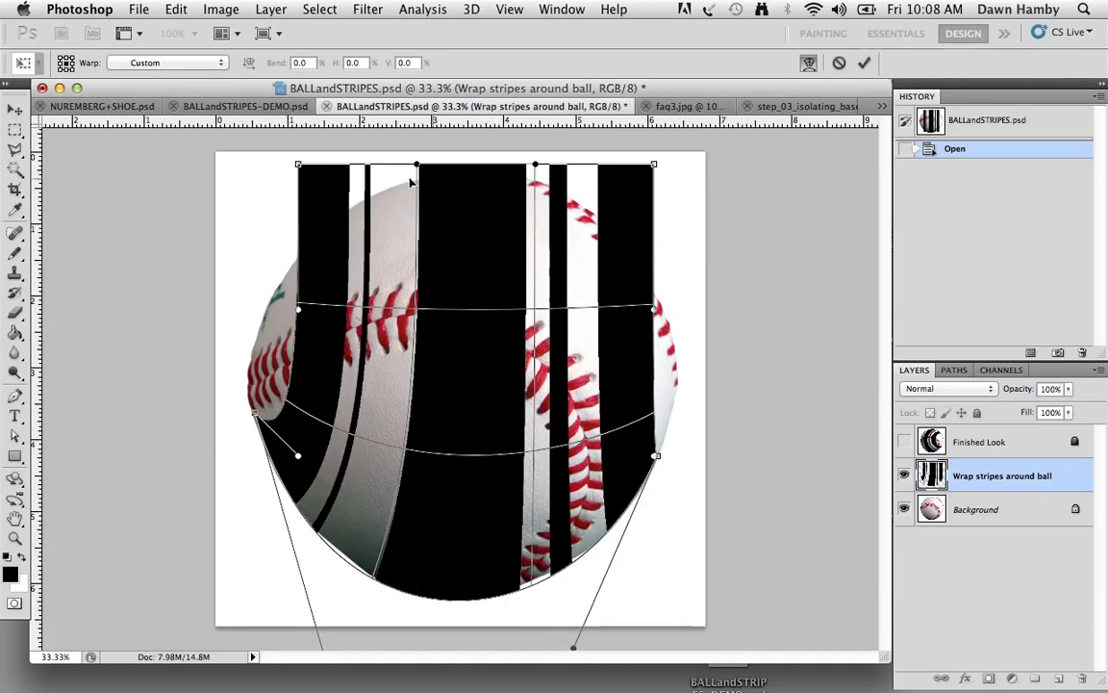
Pull both upper corners of the stripes' warp down to the ball's outline
drag(293, 165, 285, 272)
drag(285, 272, 269, 295)
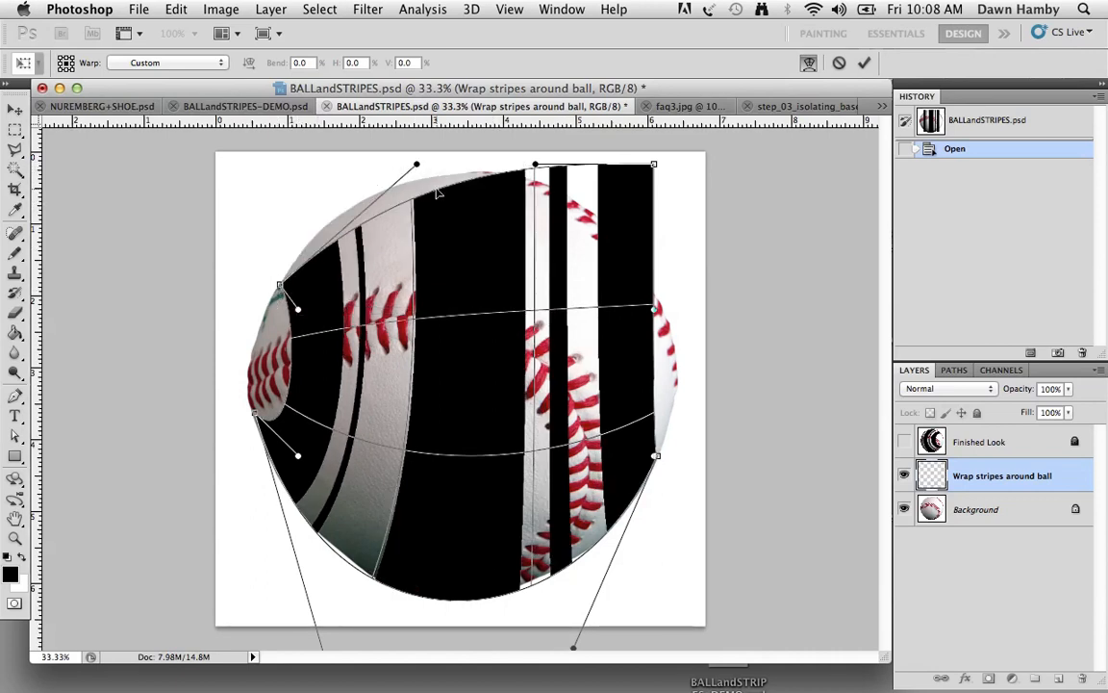
drag(655, 165, 648, 281)
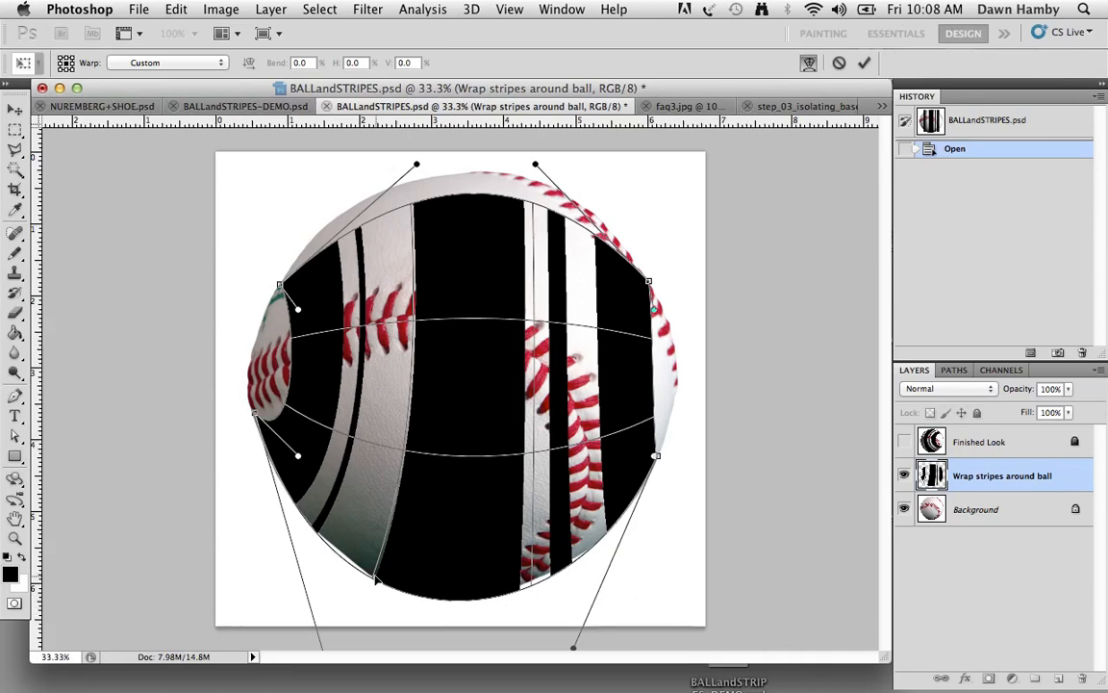
Shift the stripes' lower edge sideways, pull its lower-right corner inward along the ball, and apply the warp
drag(376, 581, 512, 585)
drag(656, 456, 549, 572)
drag(658, 455, 604, 536)
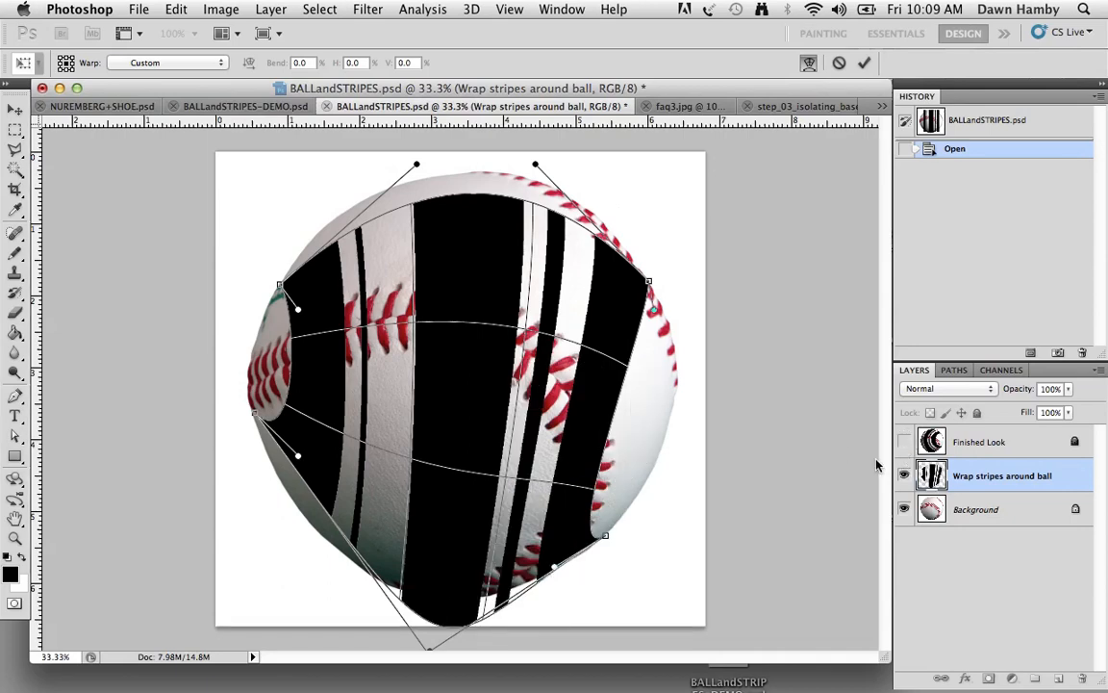
key(Return)
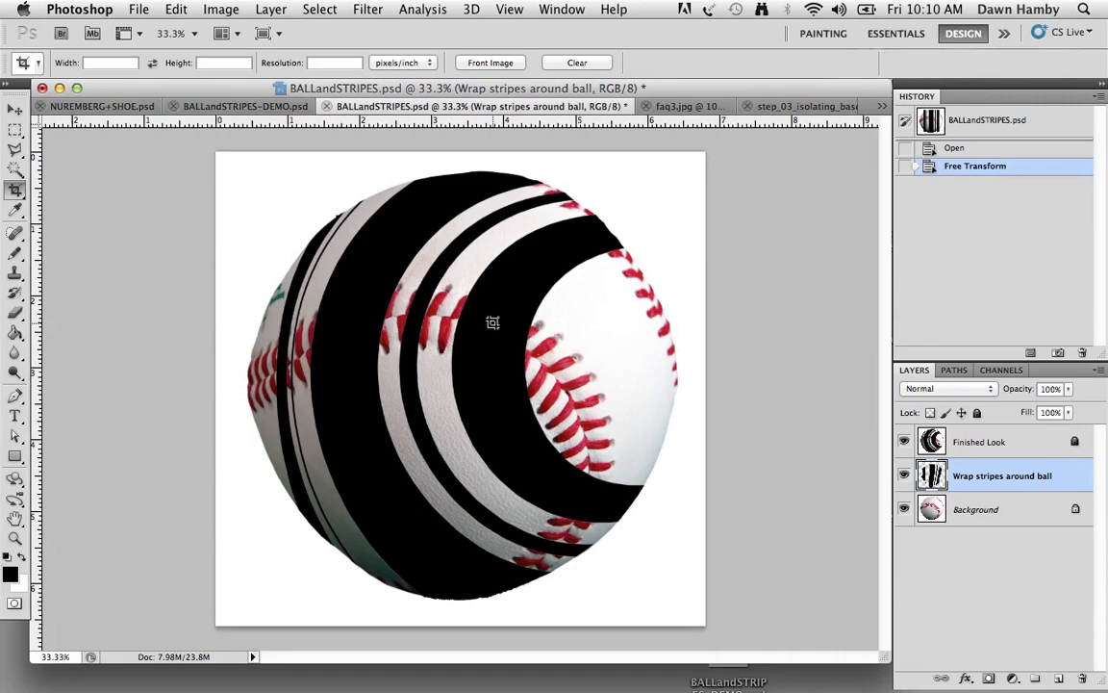
Hide the Wrap stripes around ball and Finished Look layers
click(904, 477)
click(904, 442)
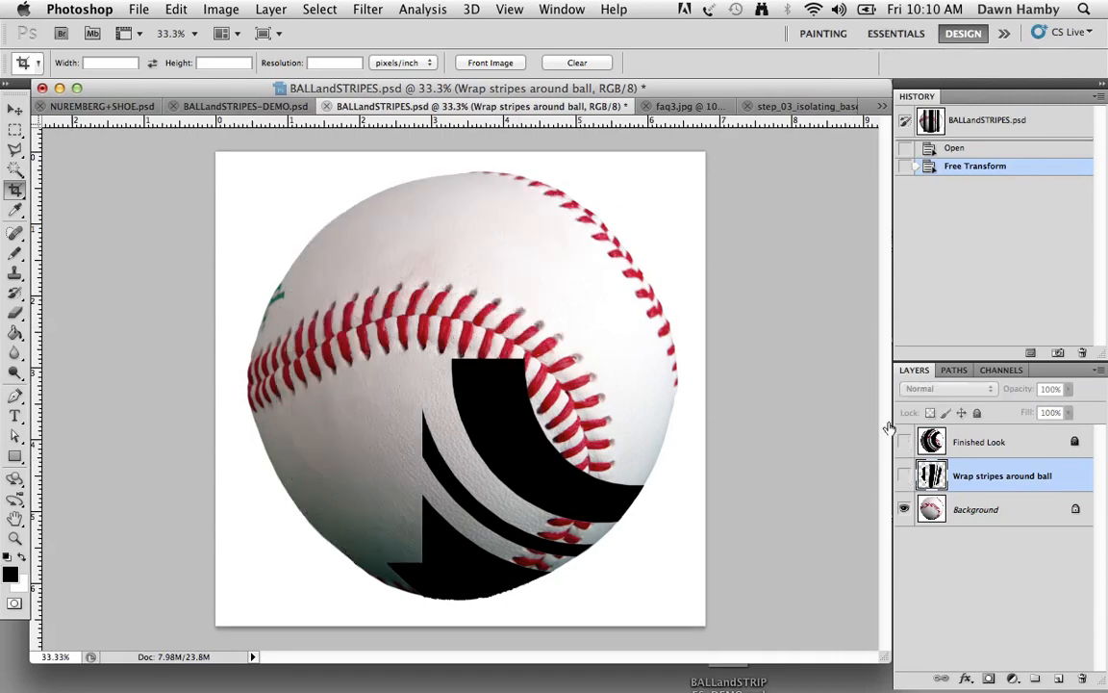
Select the whole flag in faq3.jpg with the Rectangular Marquee, copy it, and paste it into BALLandSTRIPES.psd
click(688, 106)
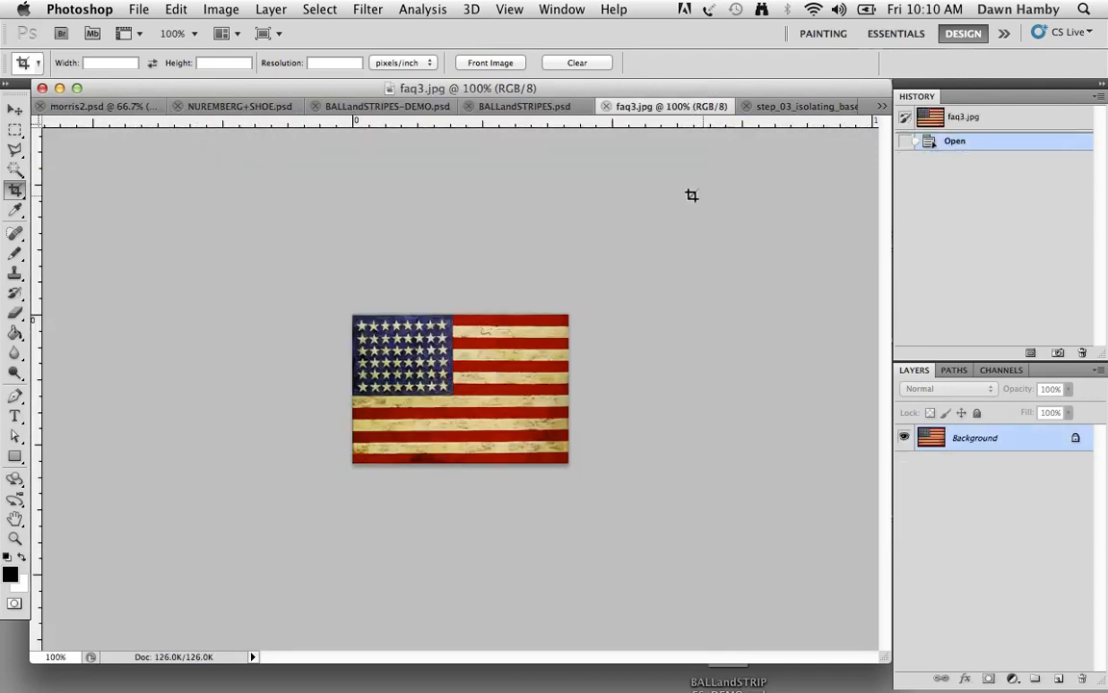
click(16, 132)
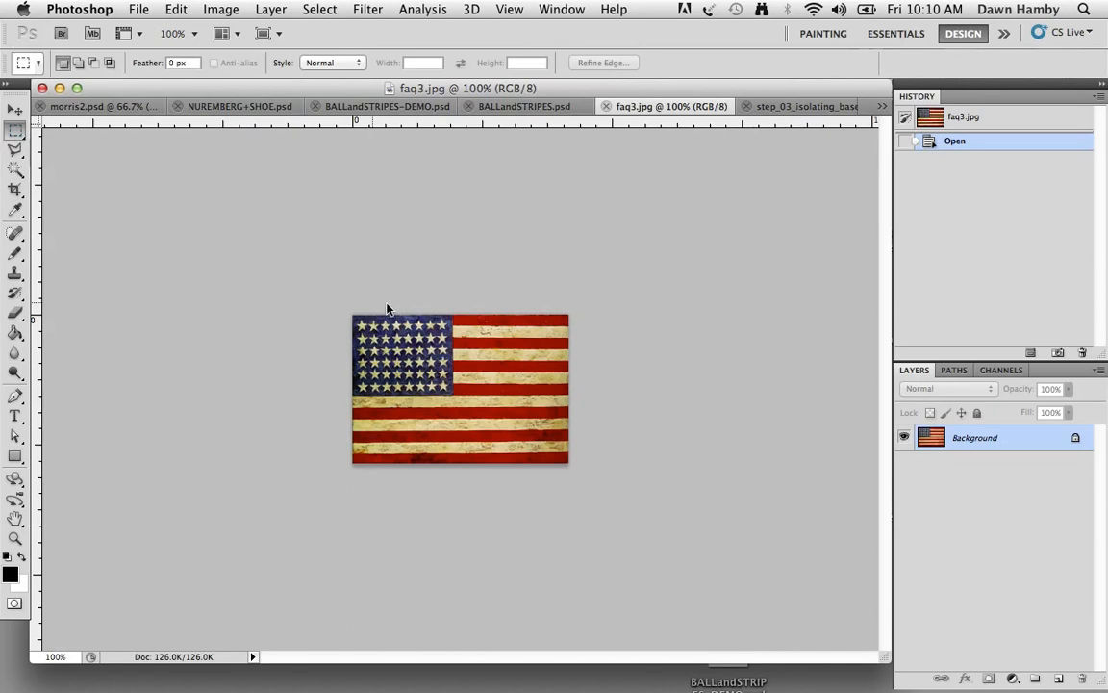
drag(351, 308, 614, 482)
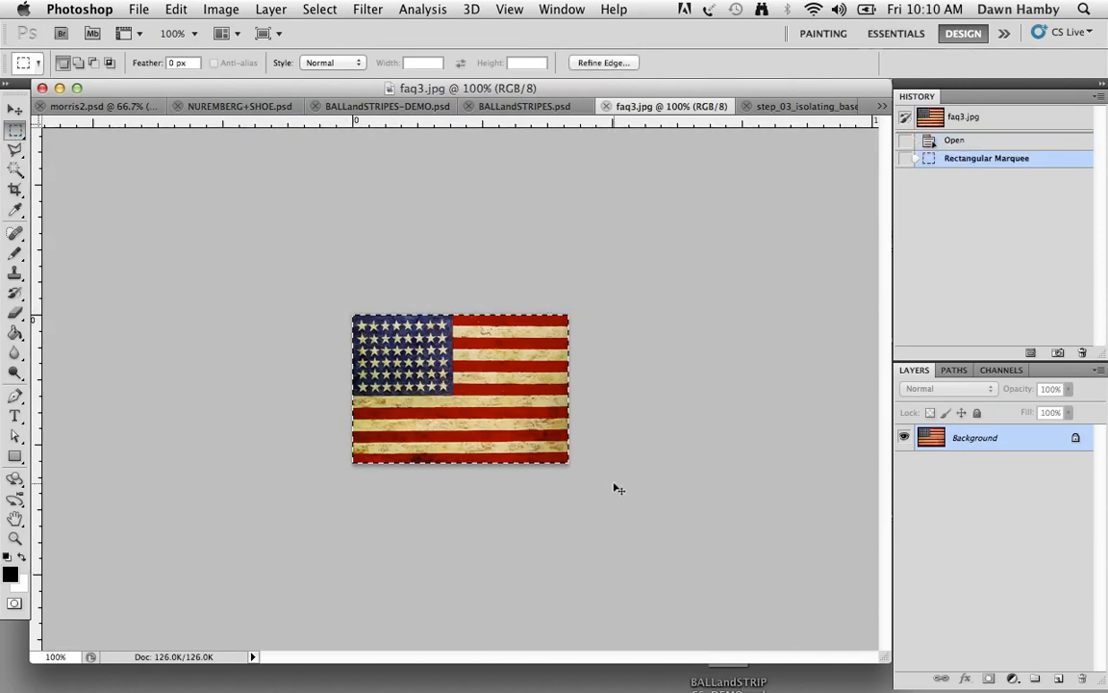
click(476, 104)
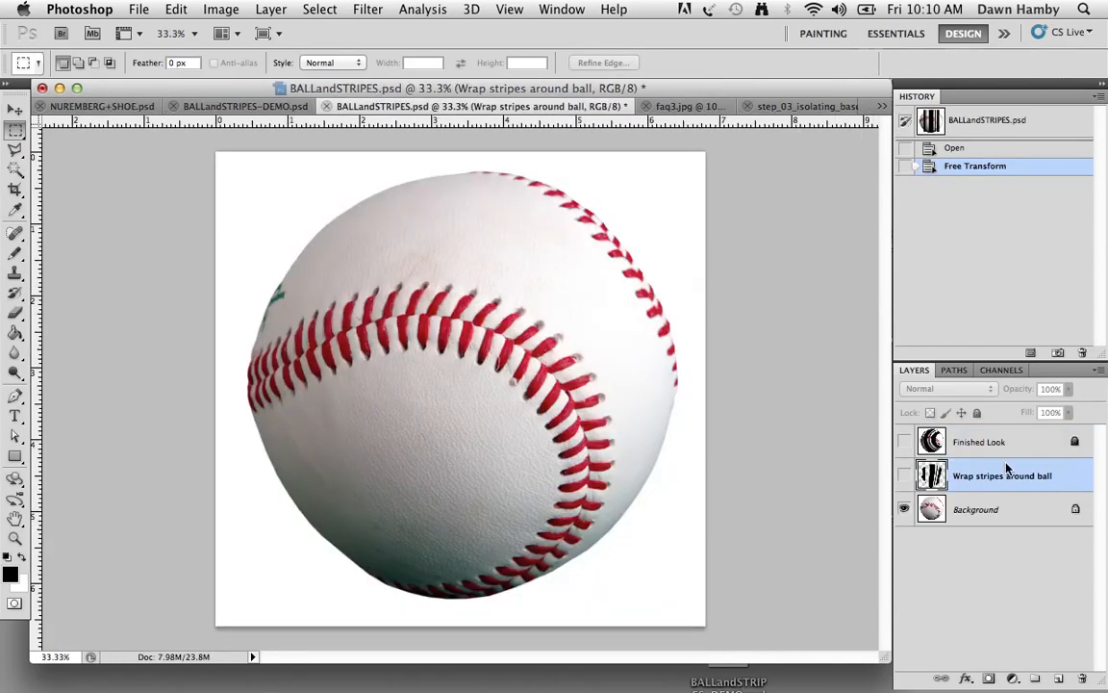
key(super+v)
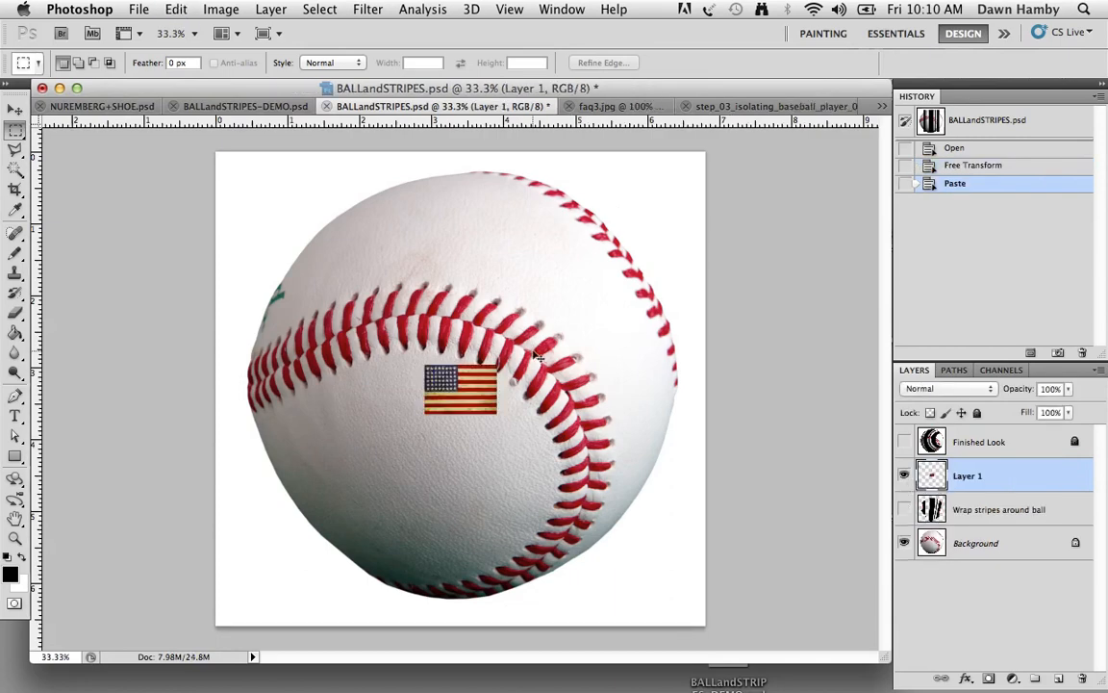
Scale the pasted flag to about 514% wide and 494% high, place it over the ball's lower-left area, and apply the transform
key(super+t)
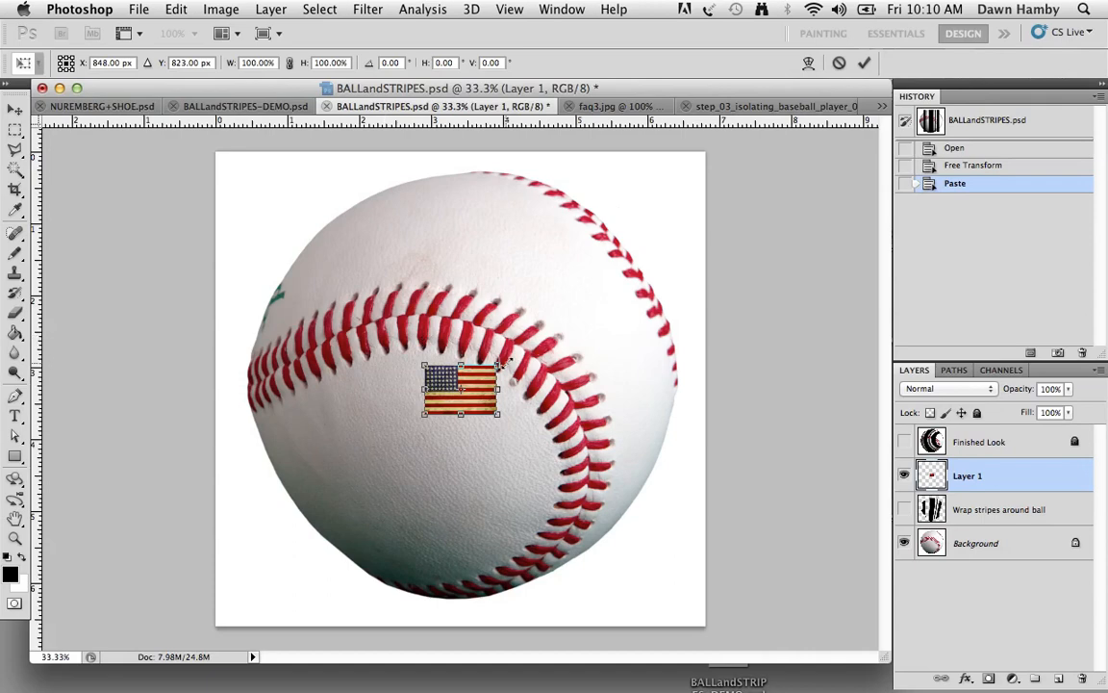
drag(500, 362, 712, 223)
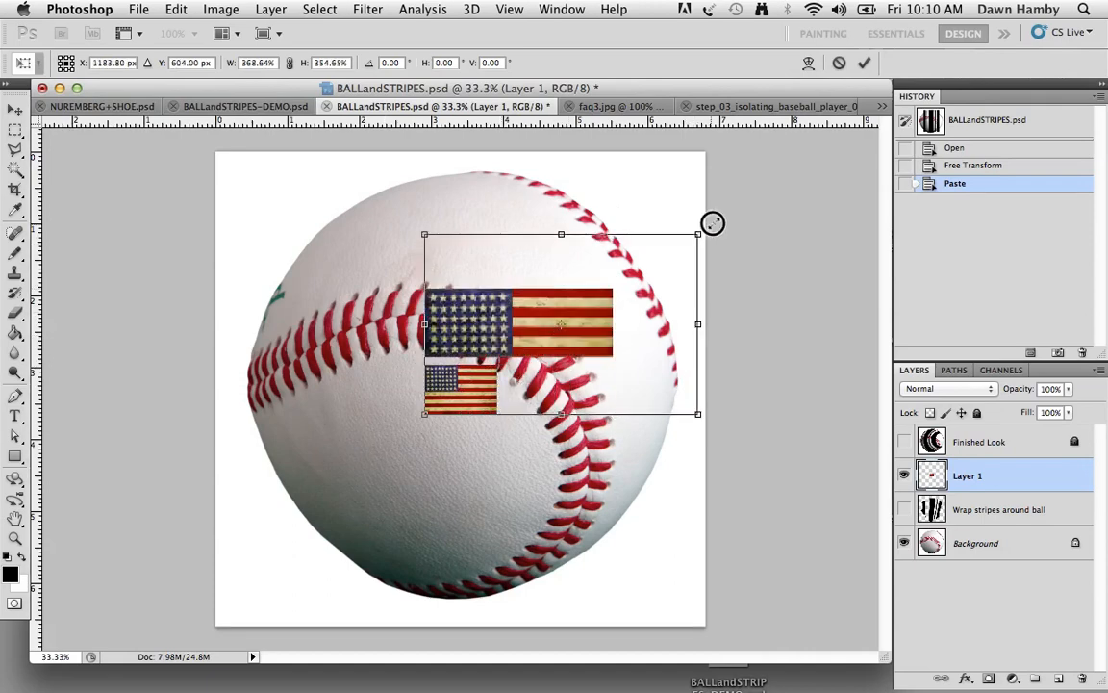
drag(529, 403, 397, 479)
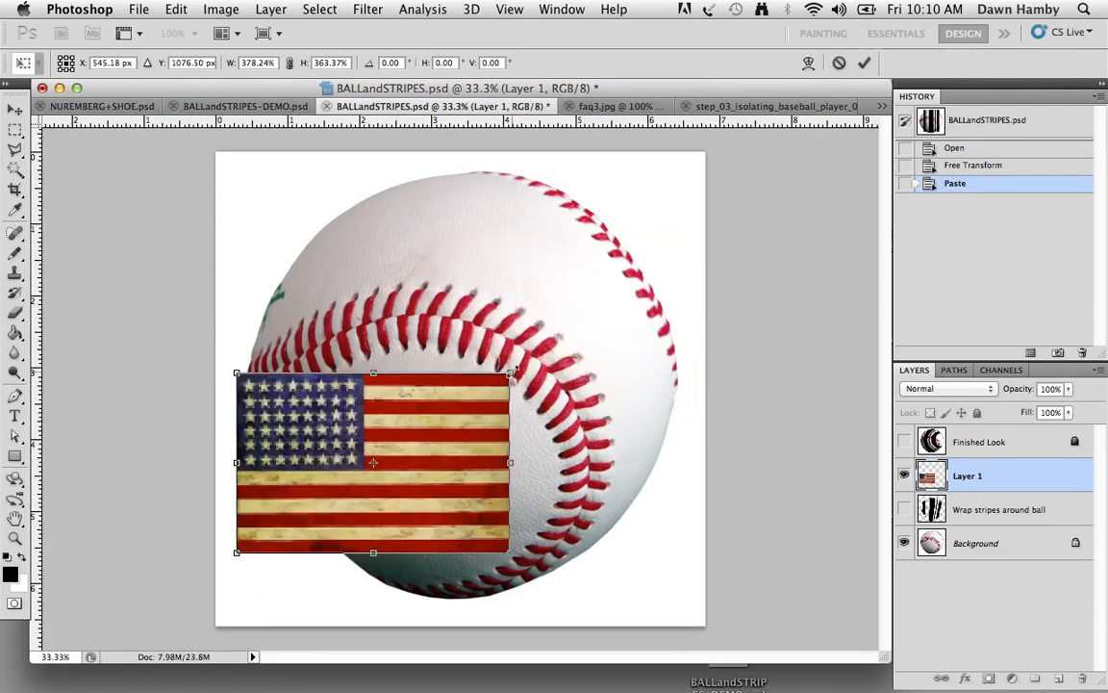
drag(507, 372, 621, 324)
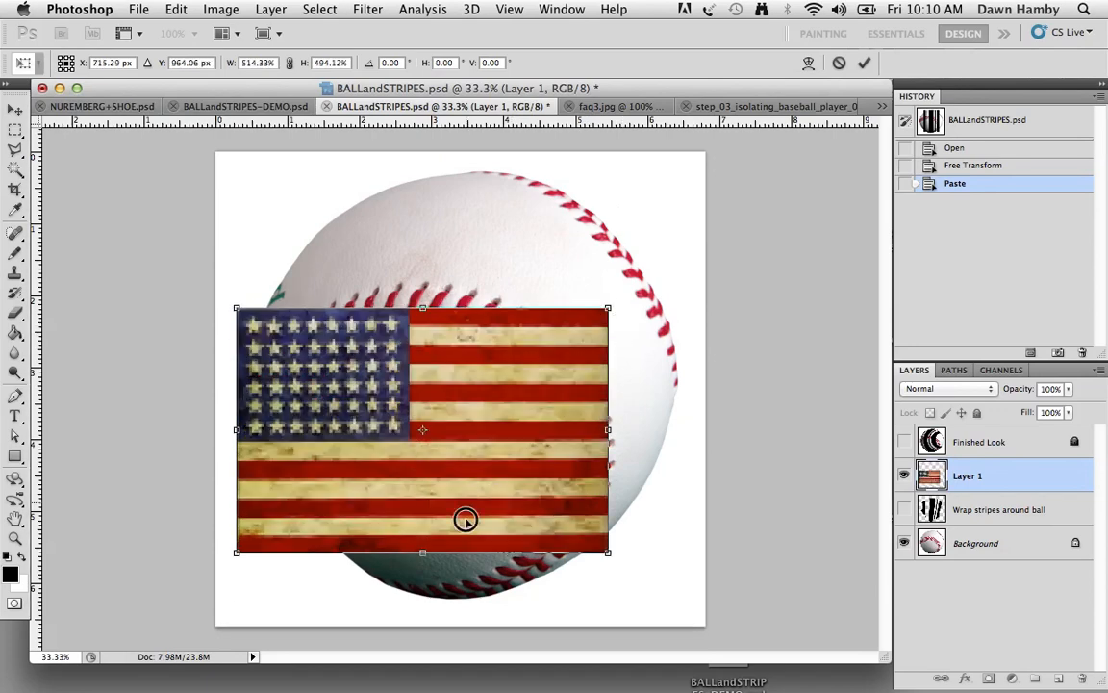
drag(465, 520, 455, 562)
key(Return)
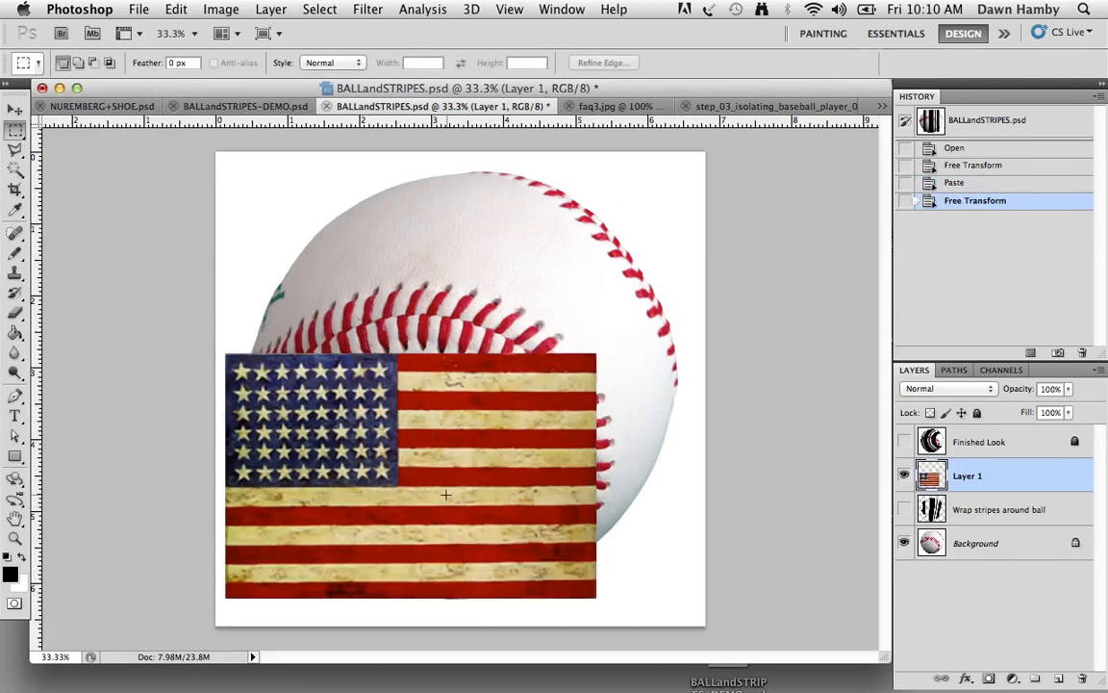
Start a warp on the flag, arch its upper edge along the seam, and pull its upper-right corner in to the stitching
right_click(446, 498)
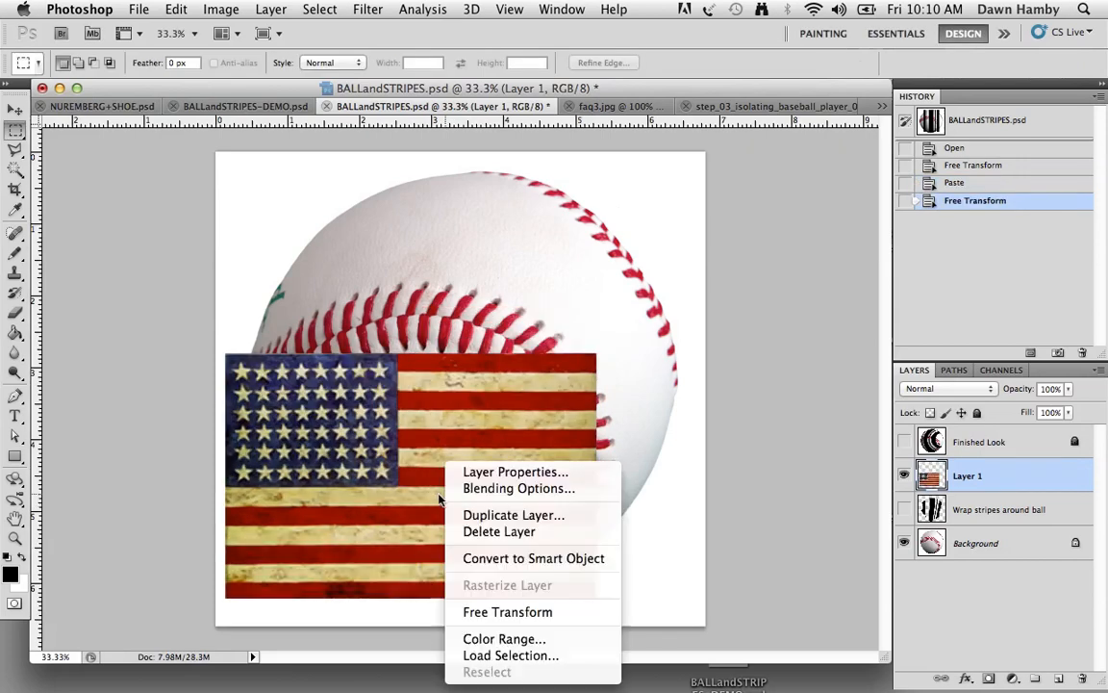
key(Escape)
key(super+t)
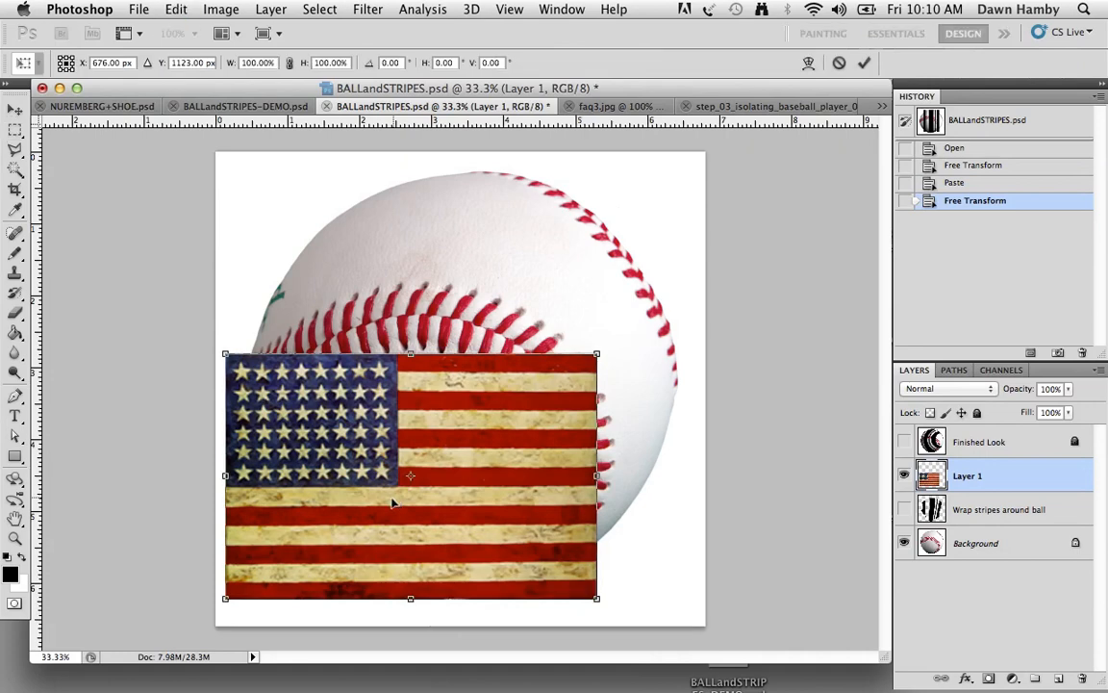
right_click(392, 498)
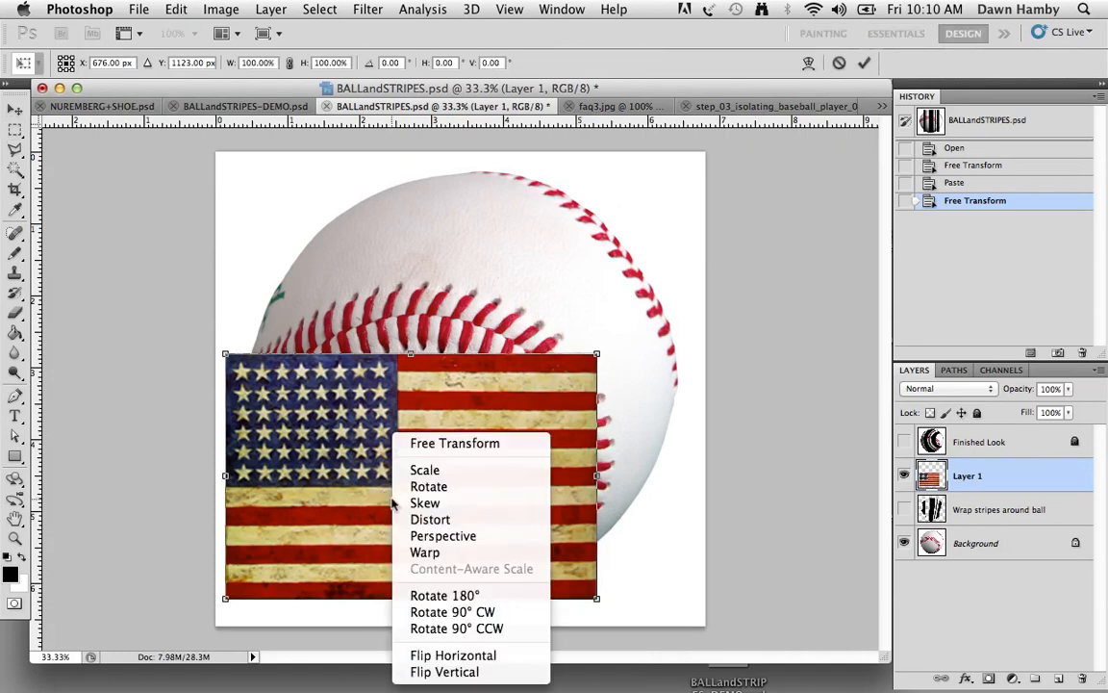
click(442, 556)
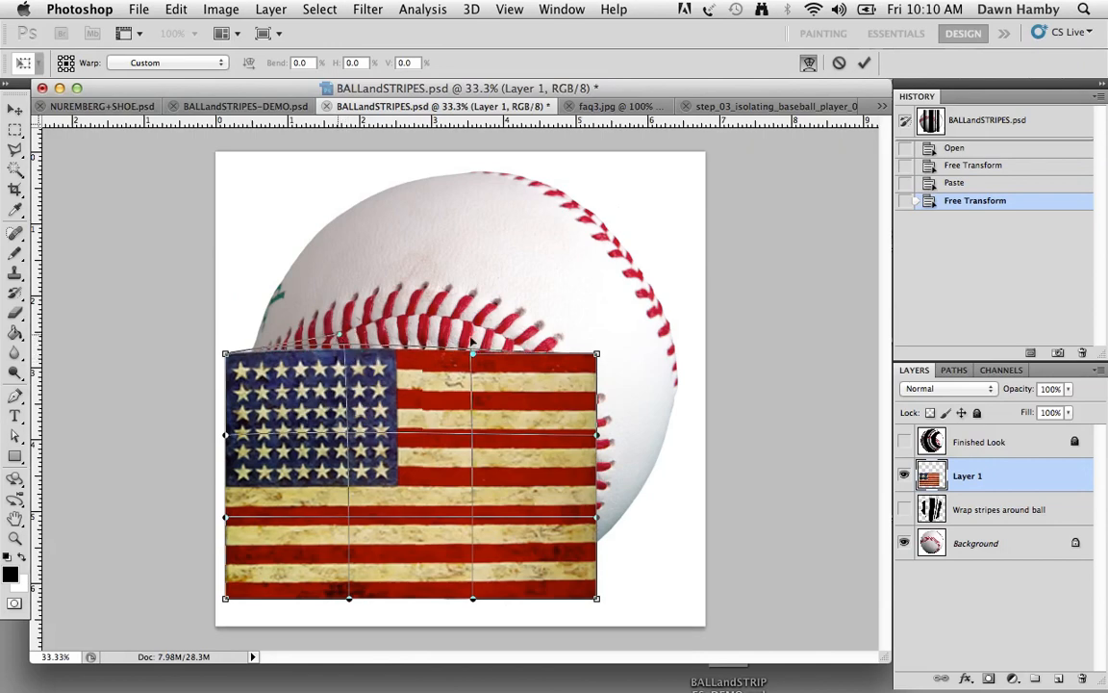
drag(472, 342, 432, 309)
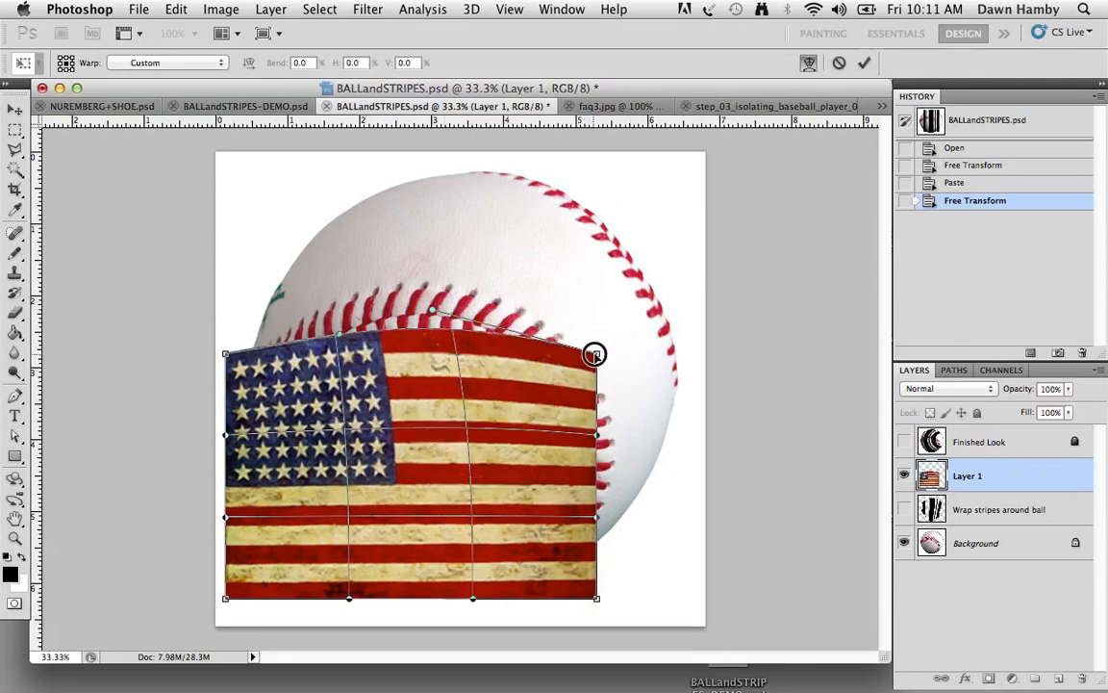
drag(594, 355, 550, 377)
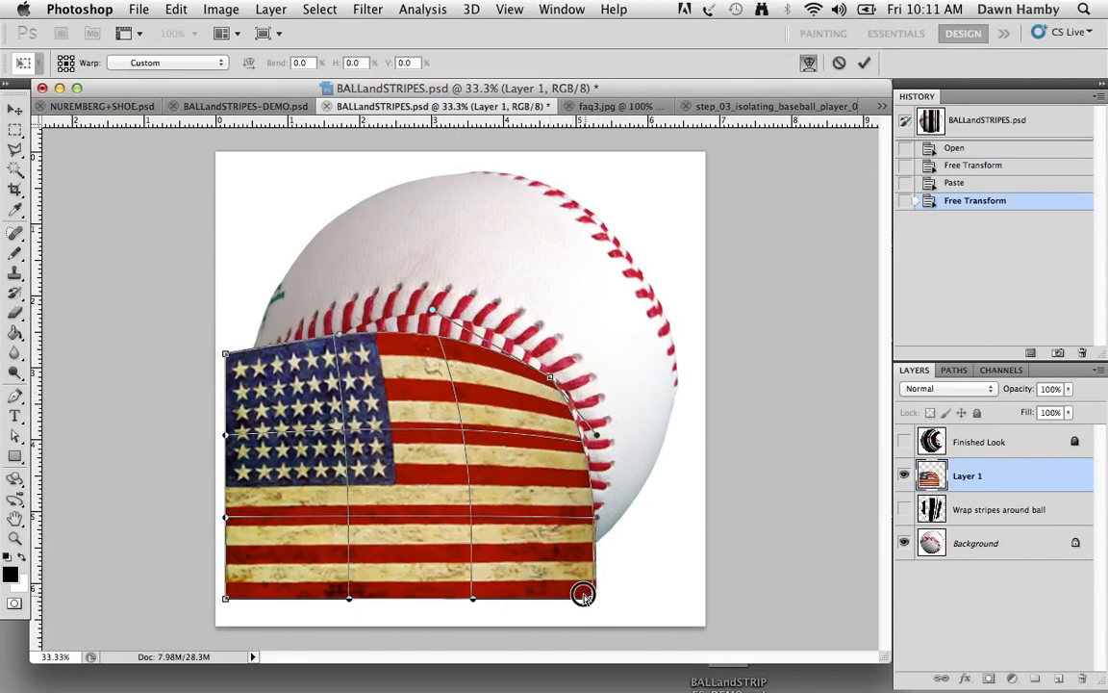
Pull the flag's lower corners, lower edge, left side and upper-left corner in toward the ball's outline, and apply the warp
drag(594, 595, 553, 549)
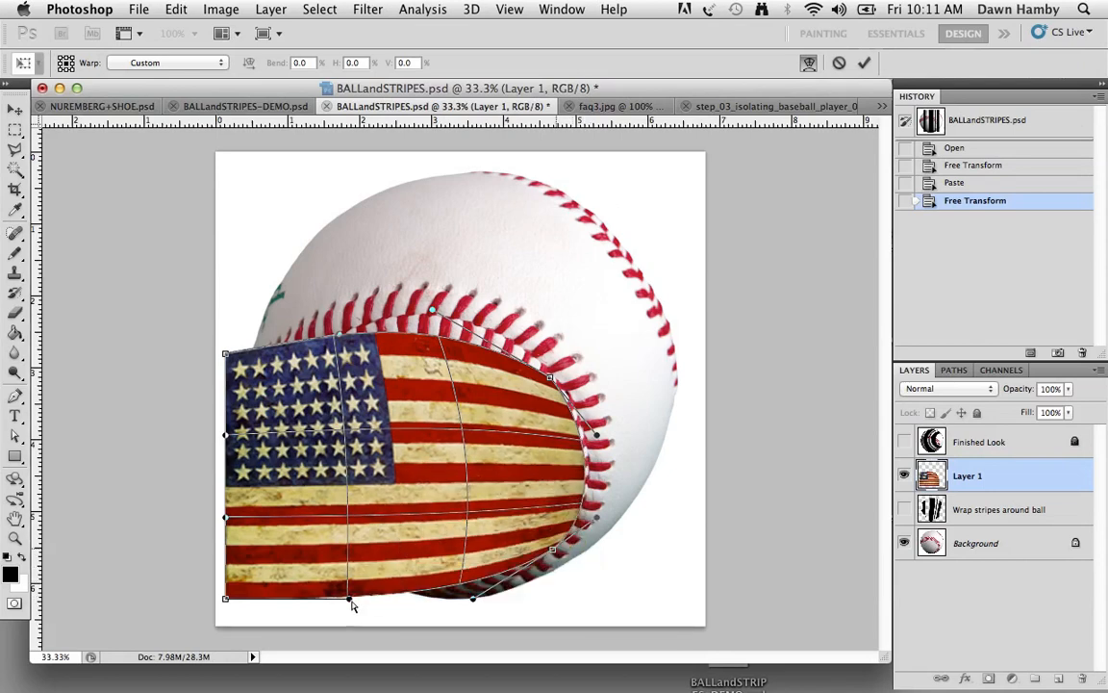
drag(349, 597, 354, 573)
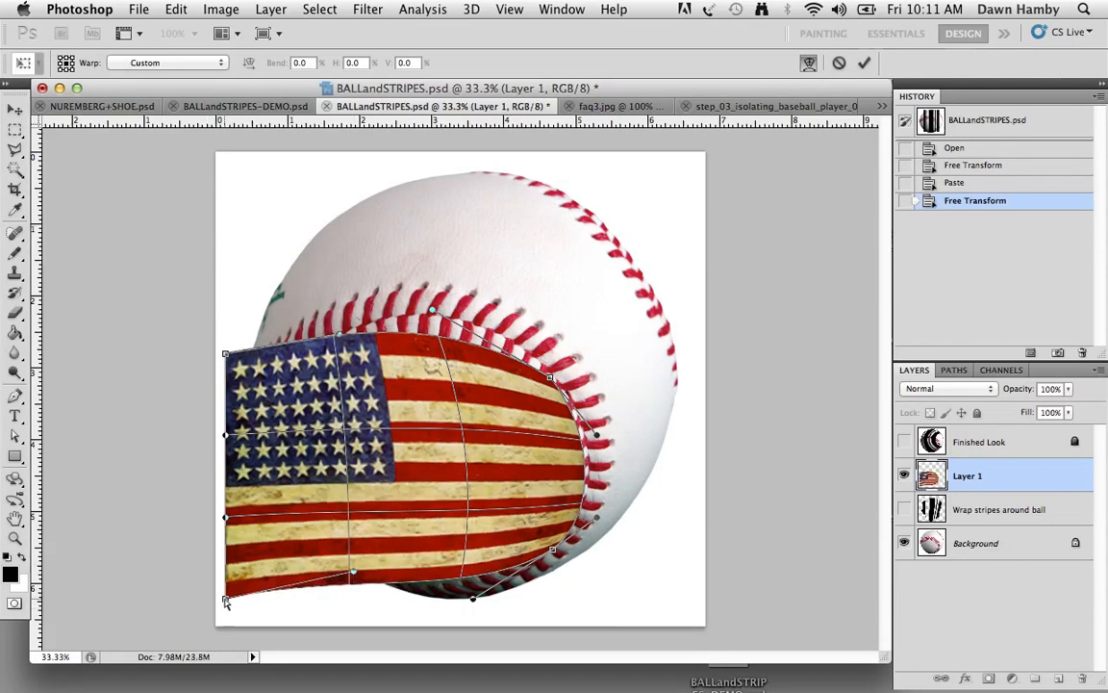
drag(225, 600, 295, 526)
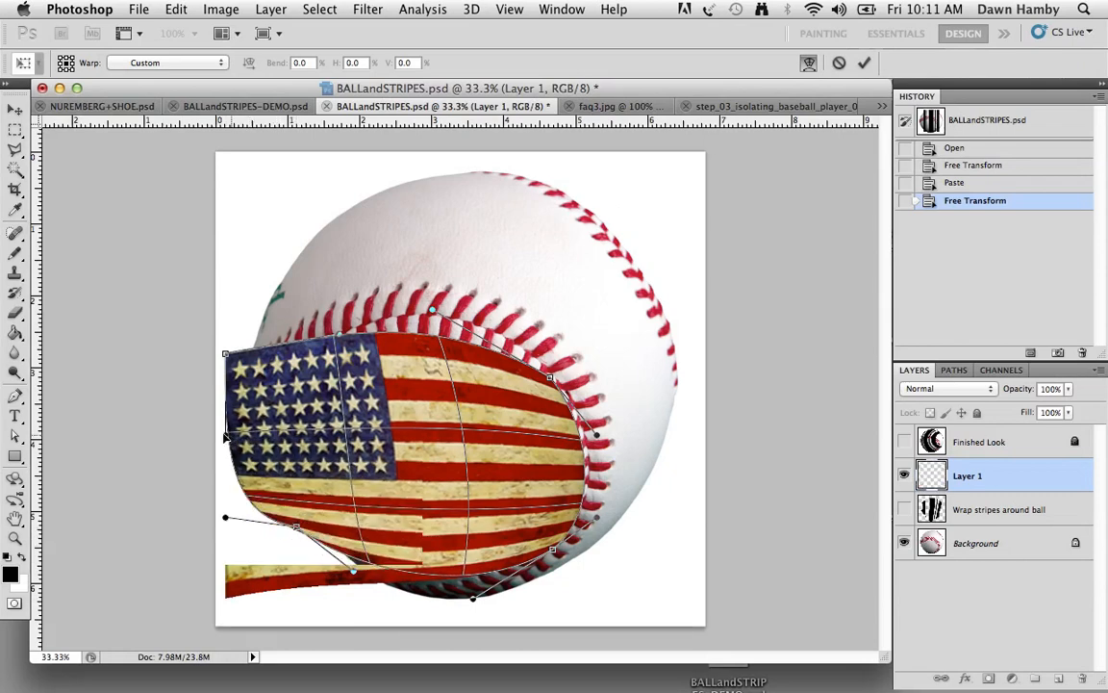
drag(244, 434, 246, 433)
drag(225, 354, 252, 386)
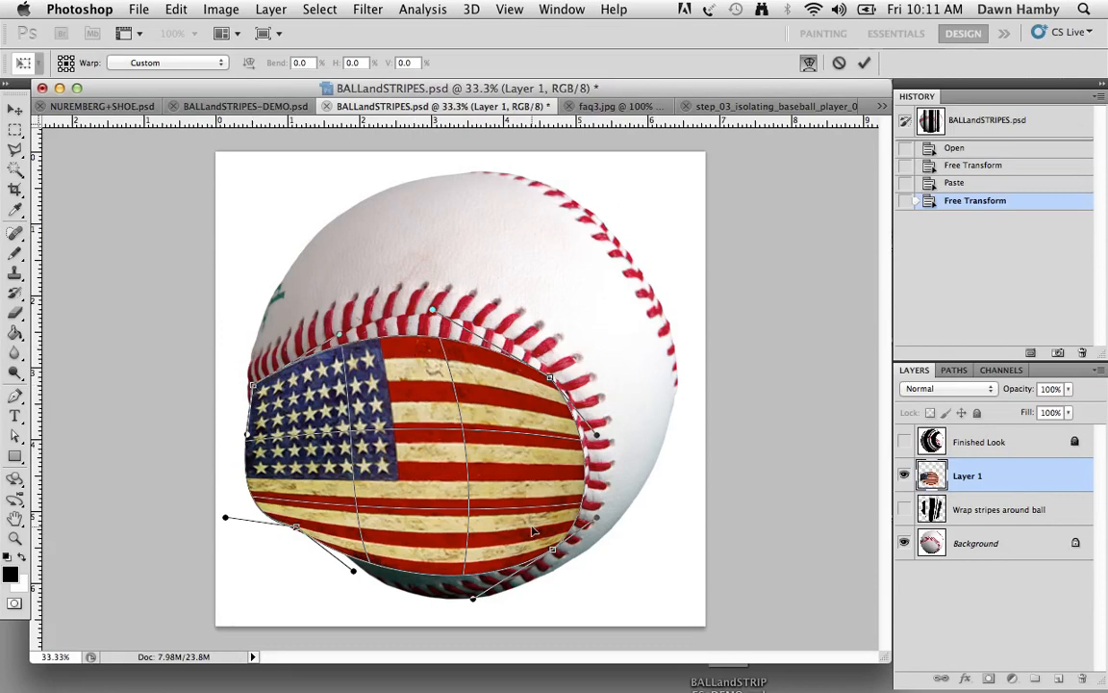
key(Return)
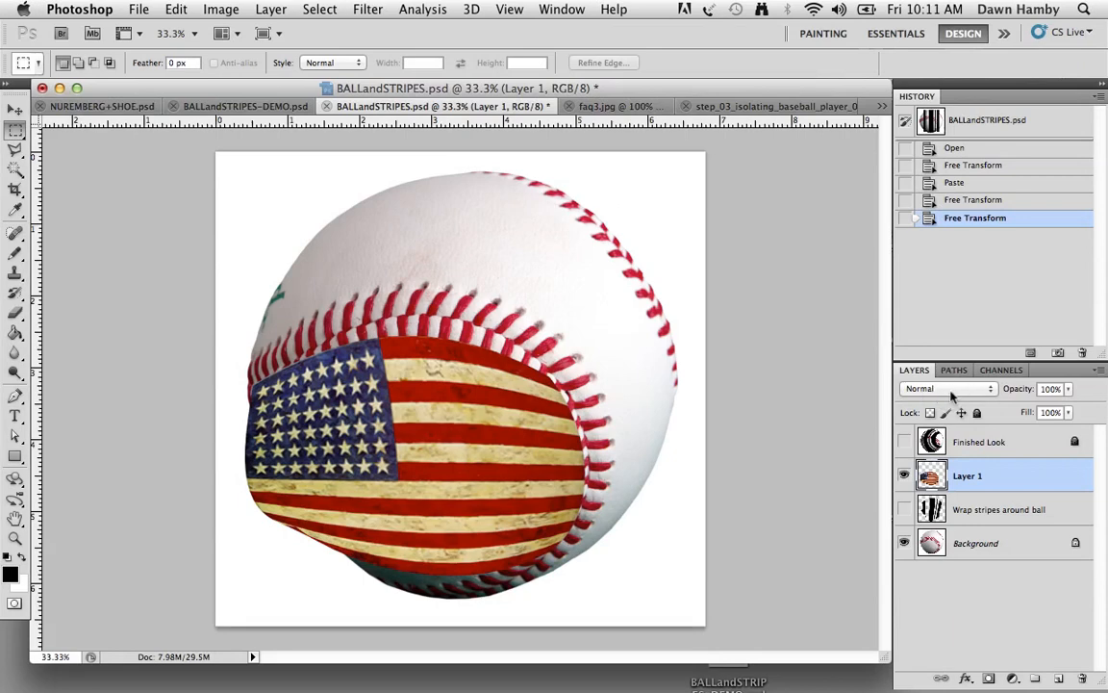
Try the Multiply blending mode on the flag layer, and set it to Overlay instead
click(985, 389)
click(987, 389)
click(989, 391)
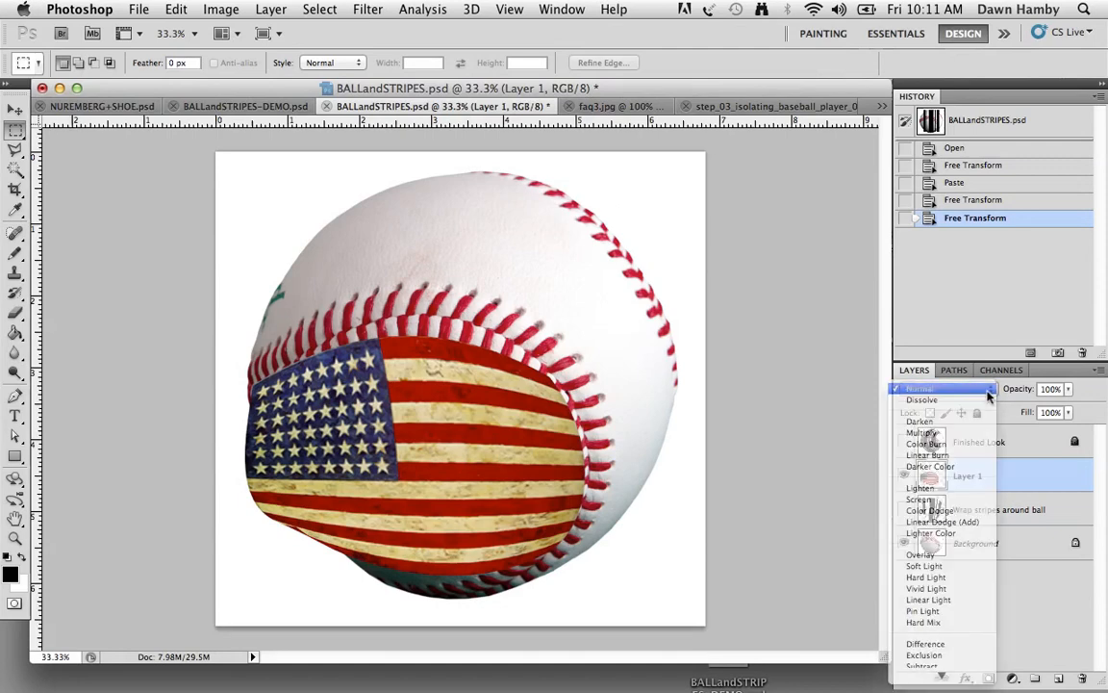
click(988, 391)
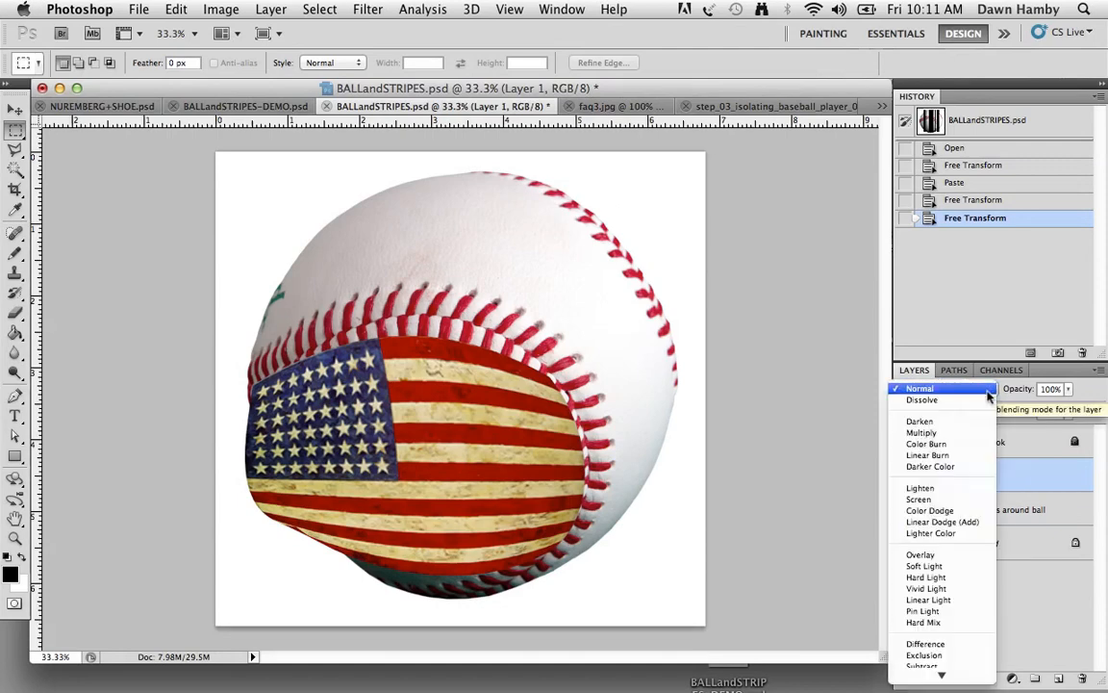
click(925, 432)
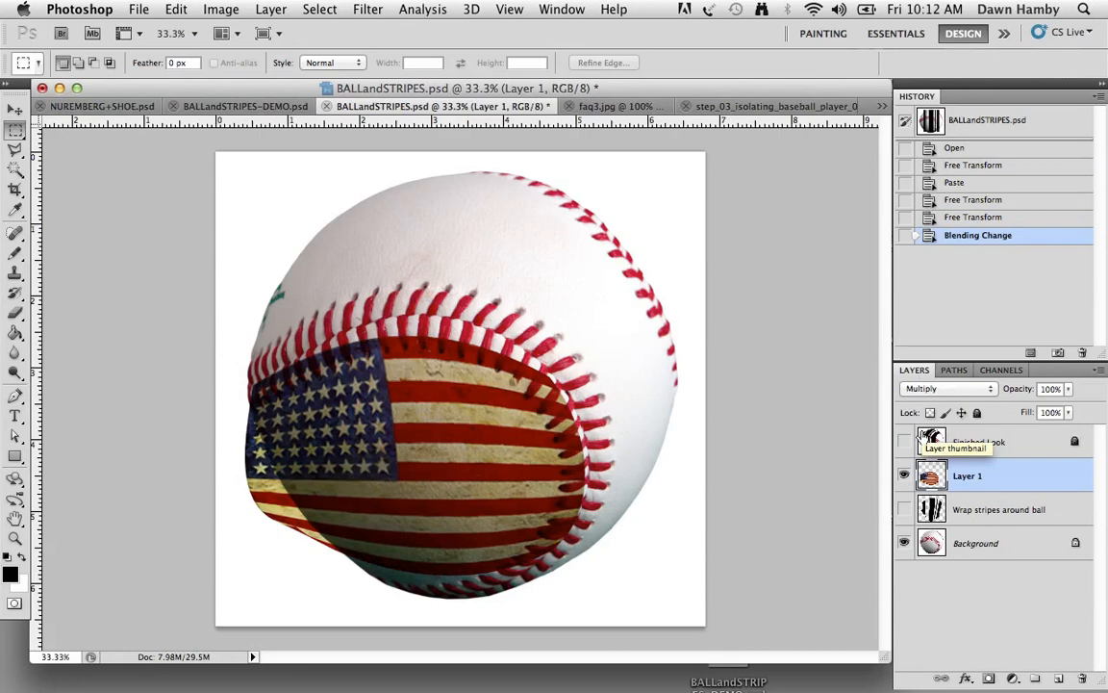
click(991, 389)
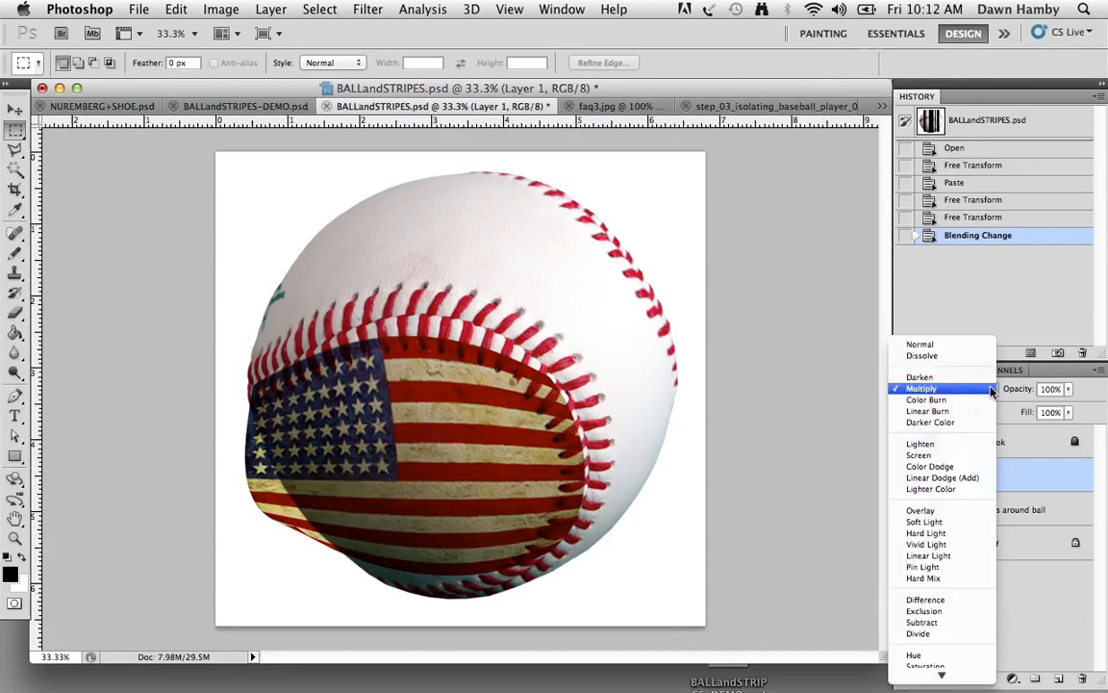
click(940, 513)
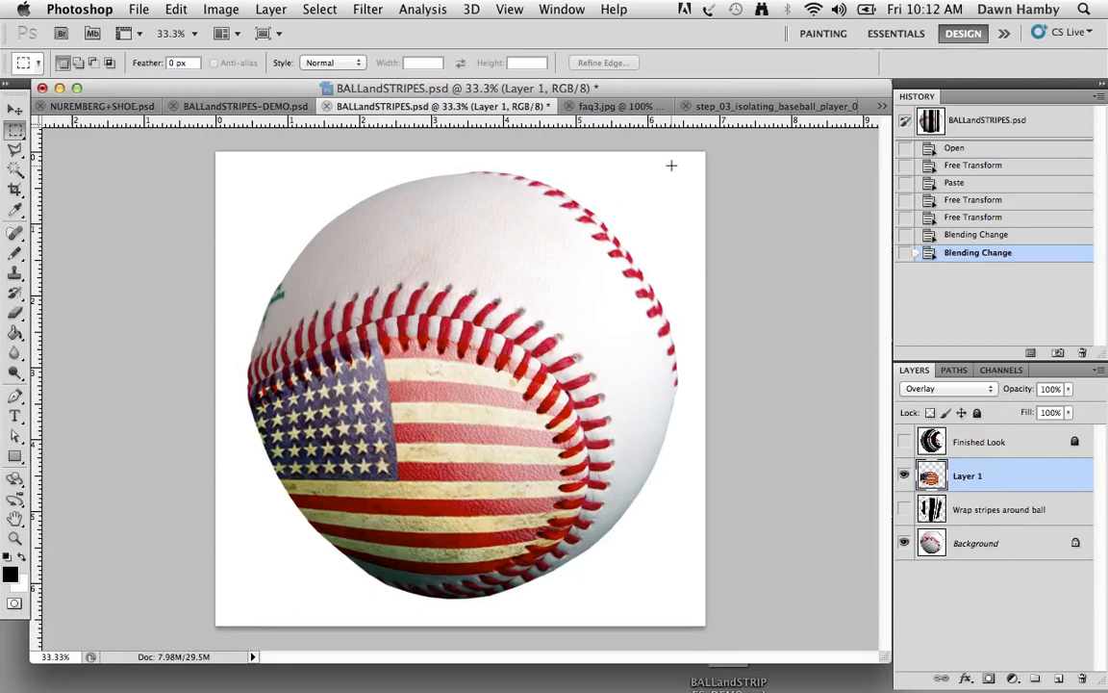
Check the shapes in BALLandSTRIPES-DEMO.psd, and draw five black fleur-de-lis custom shapes of varying sizes across the upper and right parts of the ball in BALLandSTRIPES.psd
click(214, 105)
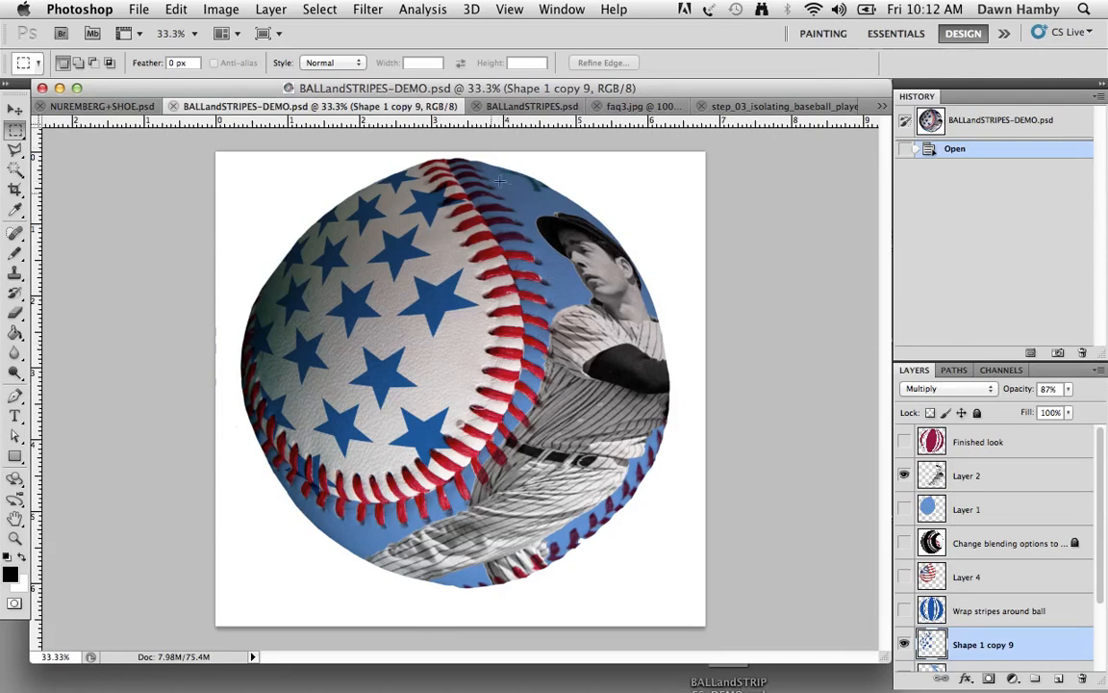
click(555, 111)
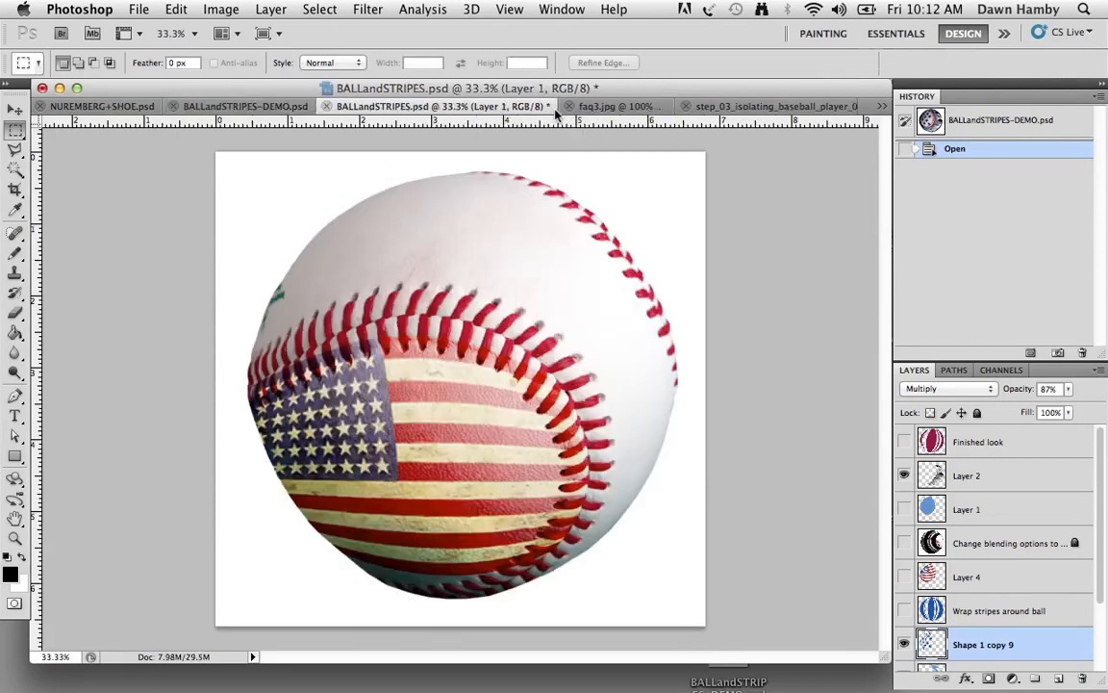
click(16, 459)
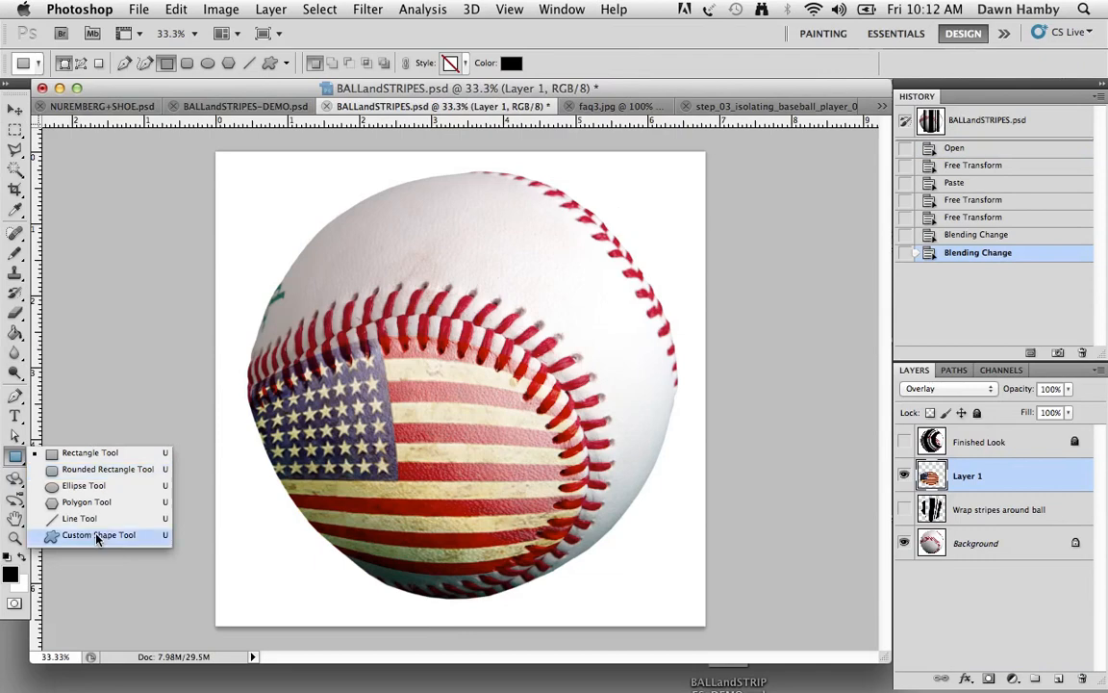
click(96, 534)
drag(342, 224, 430, 283)
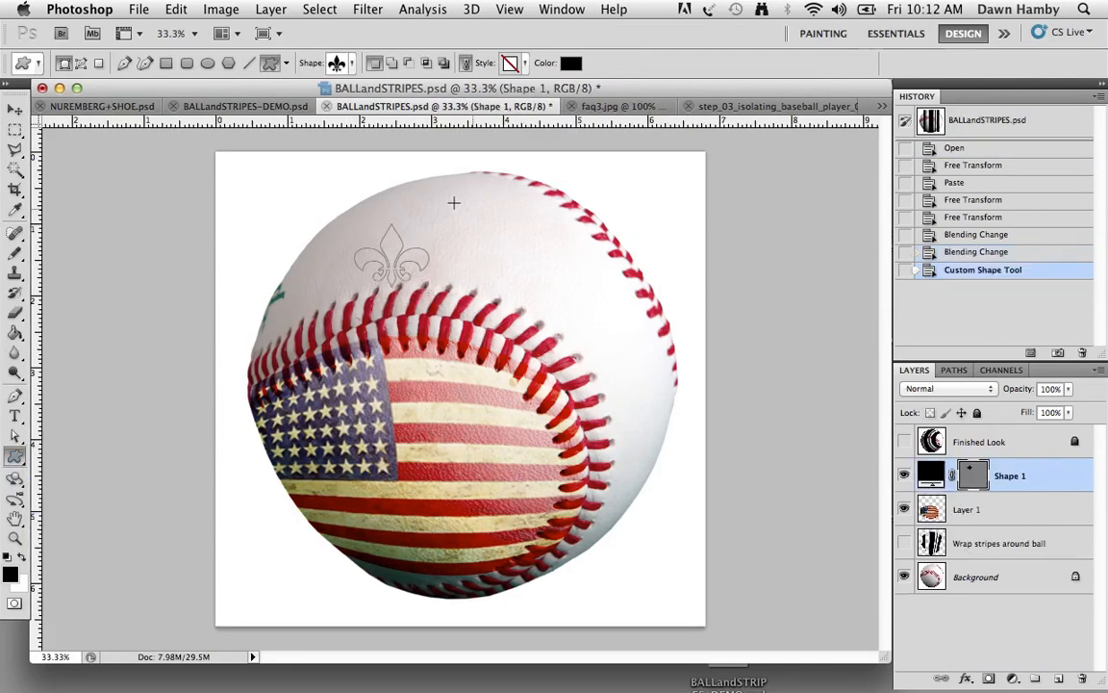
drag(432, 200, 503, 288)
drag(529, 245, 621, 348)
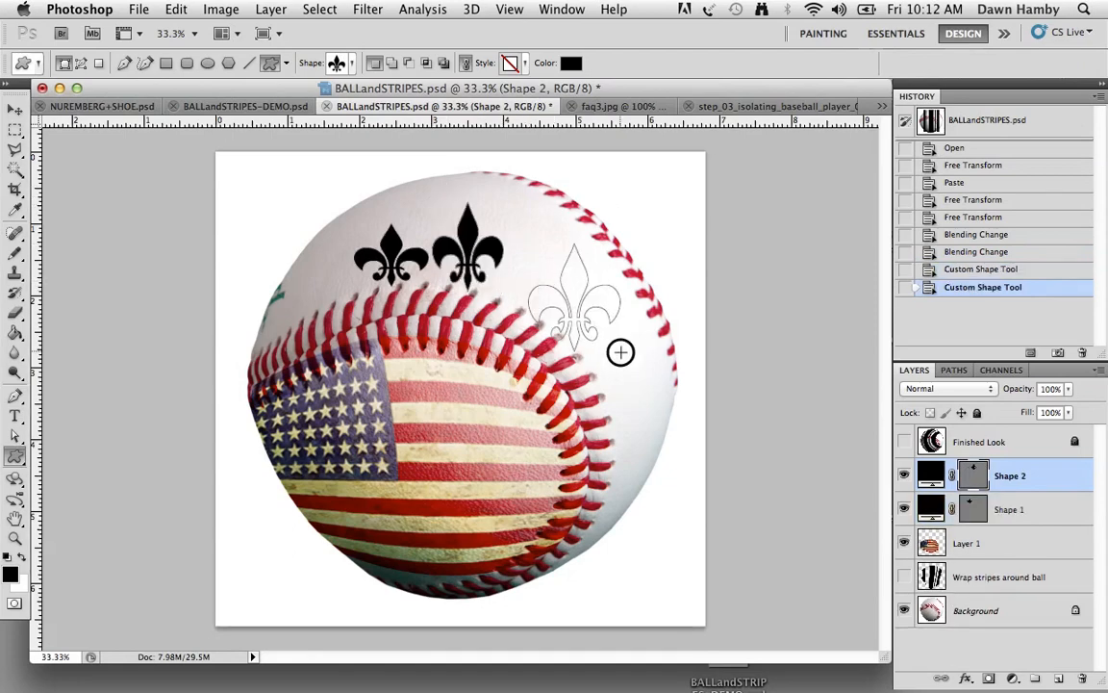
drag(502, 190, 553, 251)
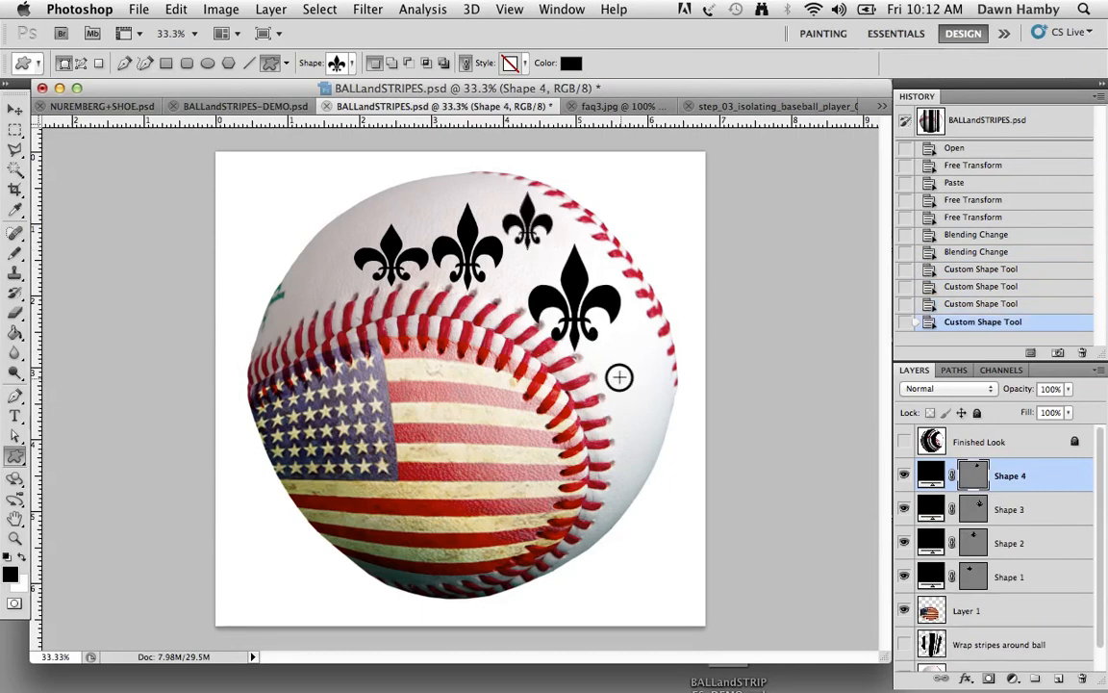
drag(620, 378, 700, 466)
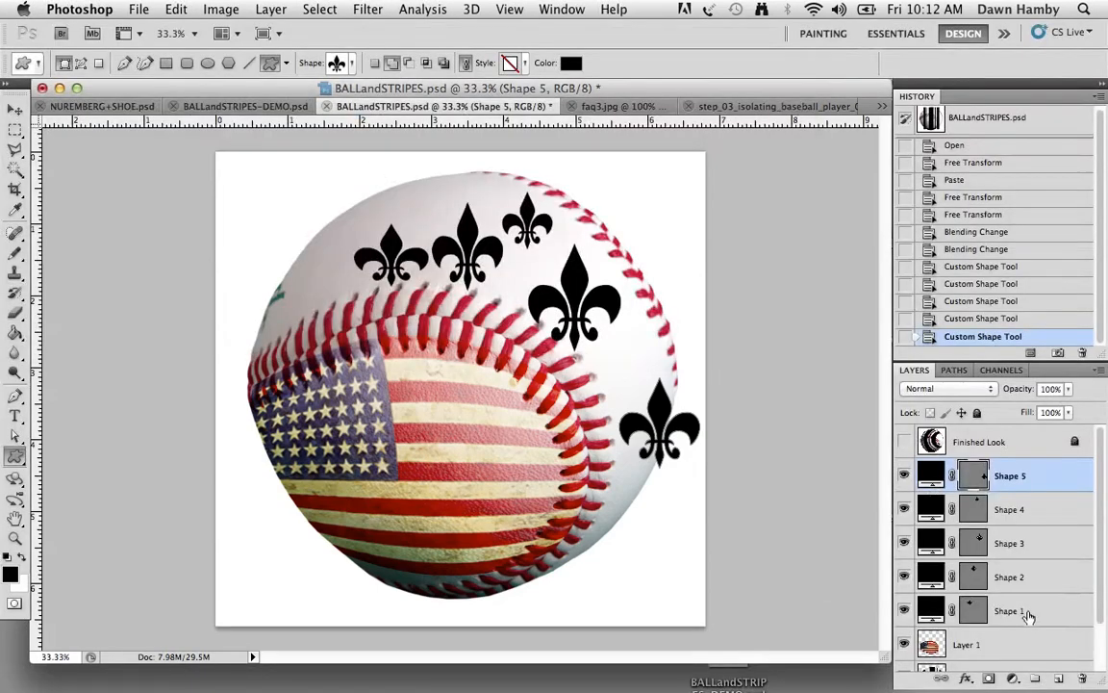
Merge the five fleur-de-lis shape layers into one layer and start a Free Transform warp on it
shift+click(1027, 616)
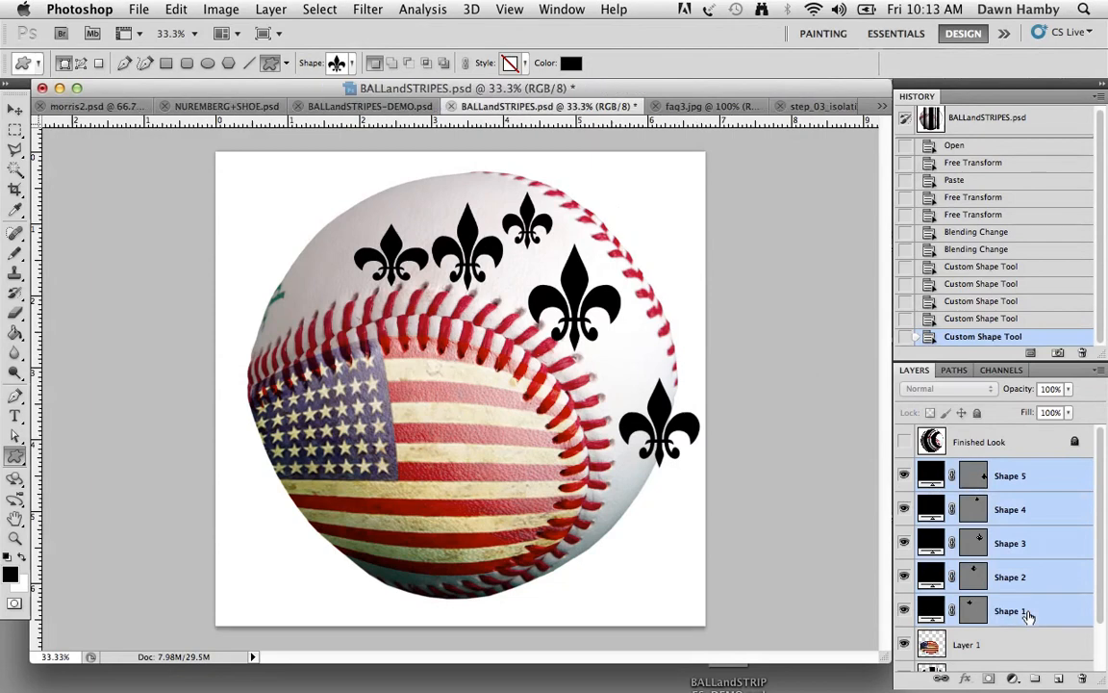
key(super+e)
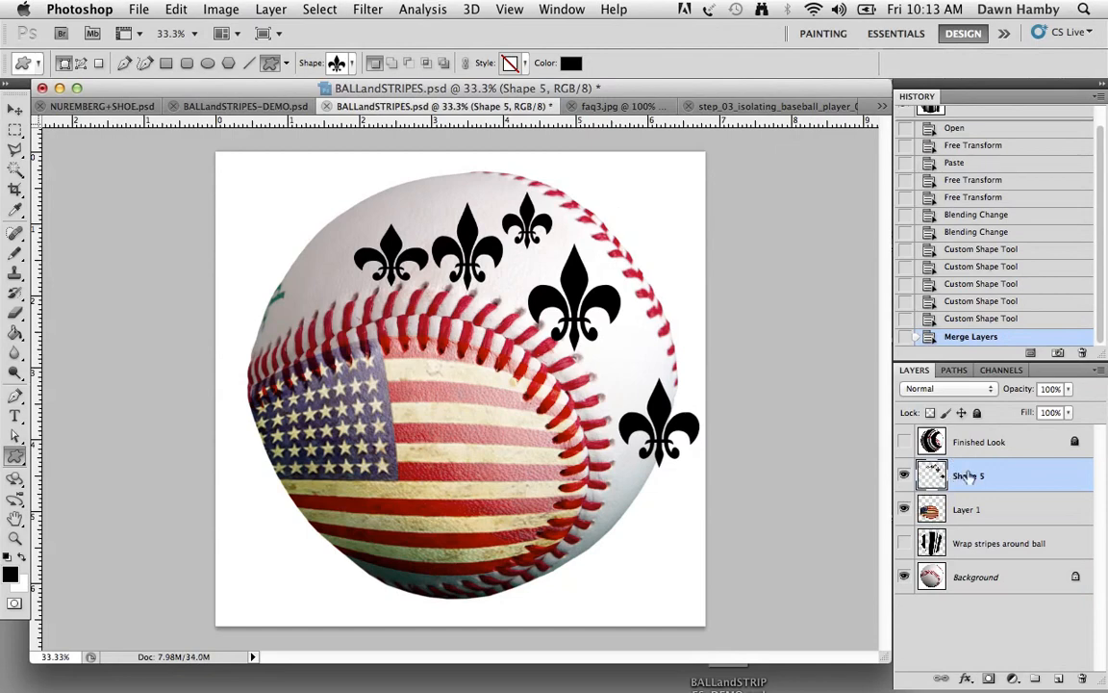
key(super+t)
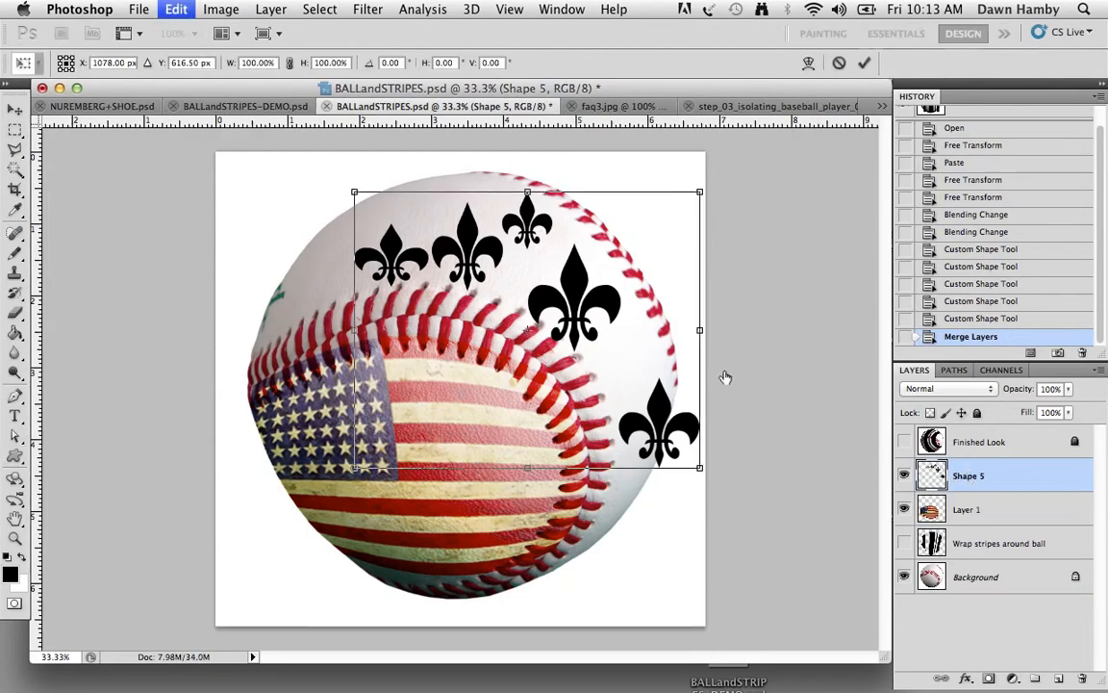
right_click(602, 302)
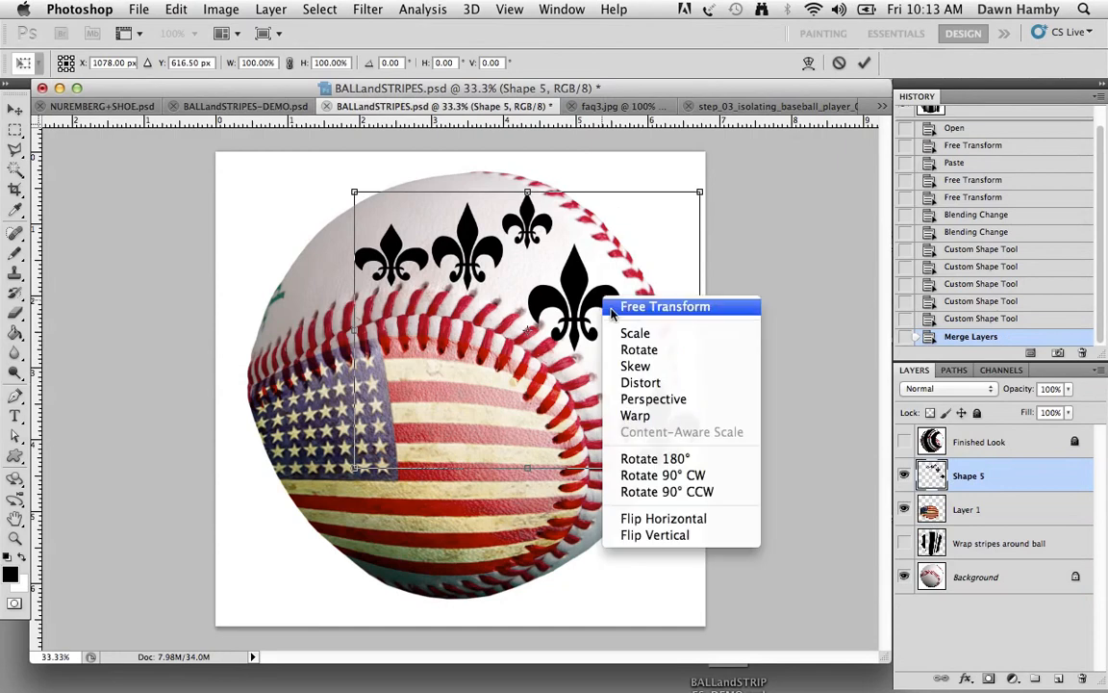
click(661, 418)
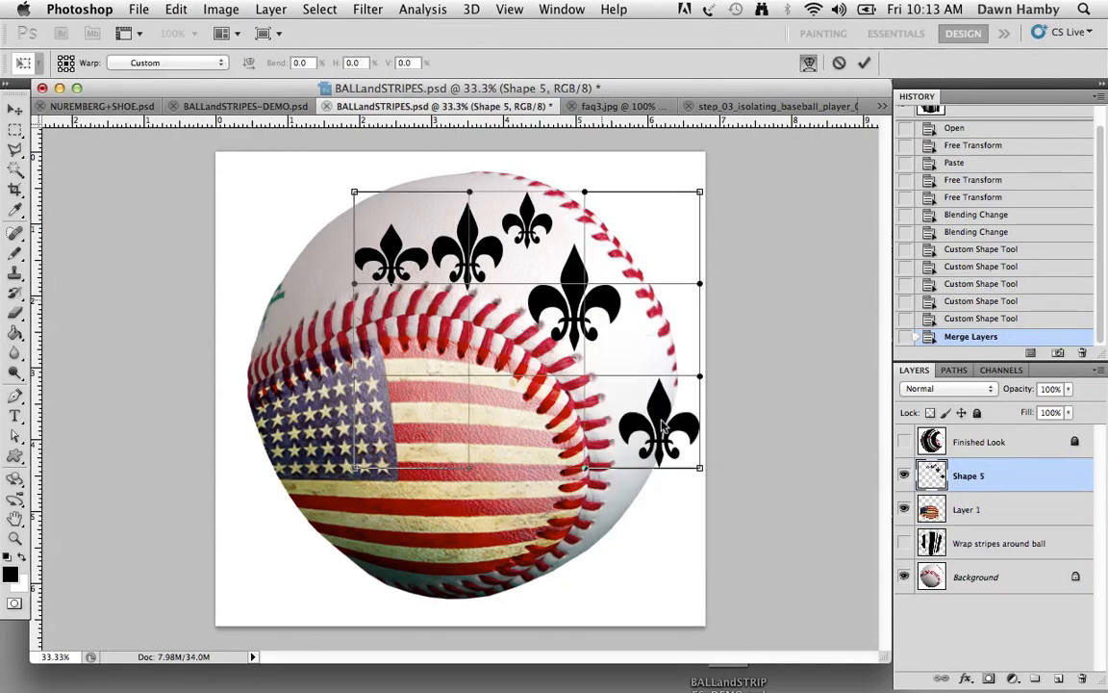
Pull the fleur-de-lis warp's upper corners, upper edge and lower-right corner in to the ball's curve, apply it, and set the layer to Multiply
drag(352, 194, 339, 227)
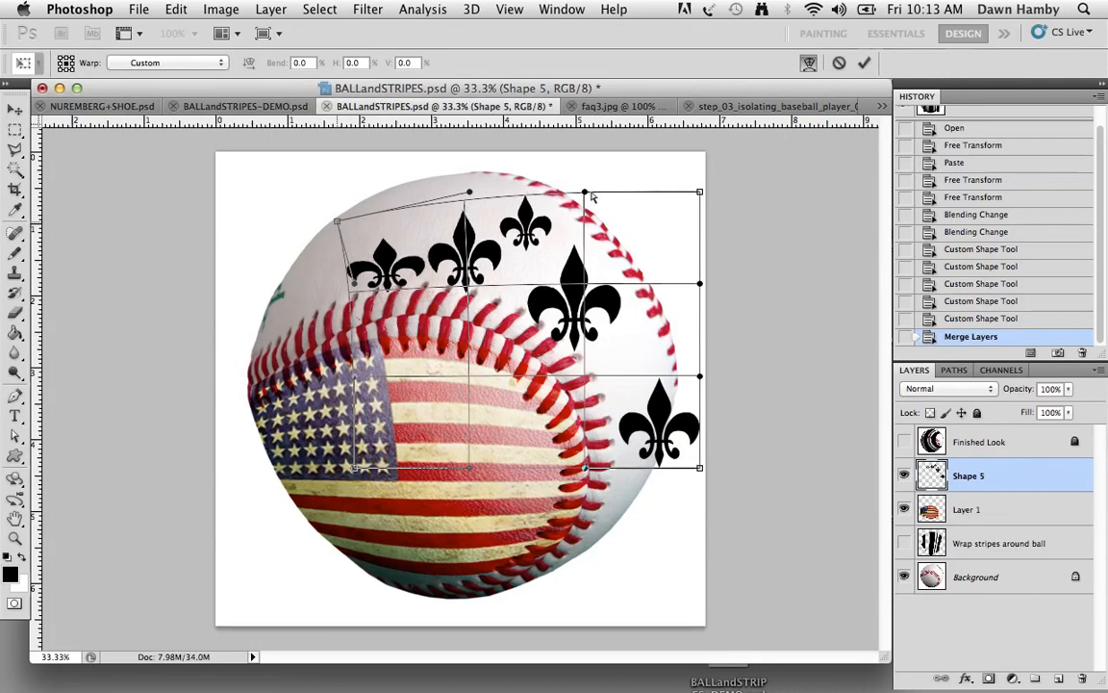
drag(585, 192, 454, 170)
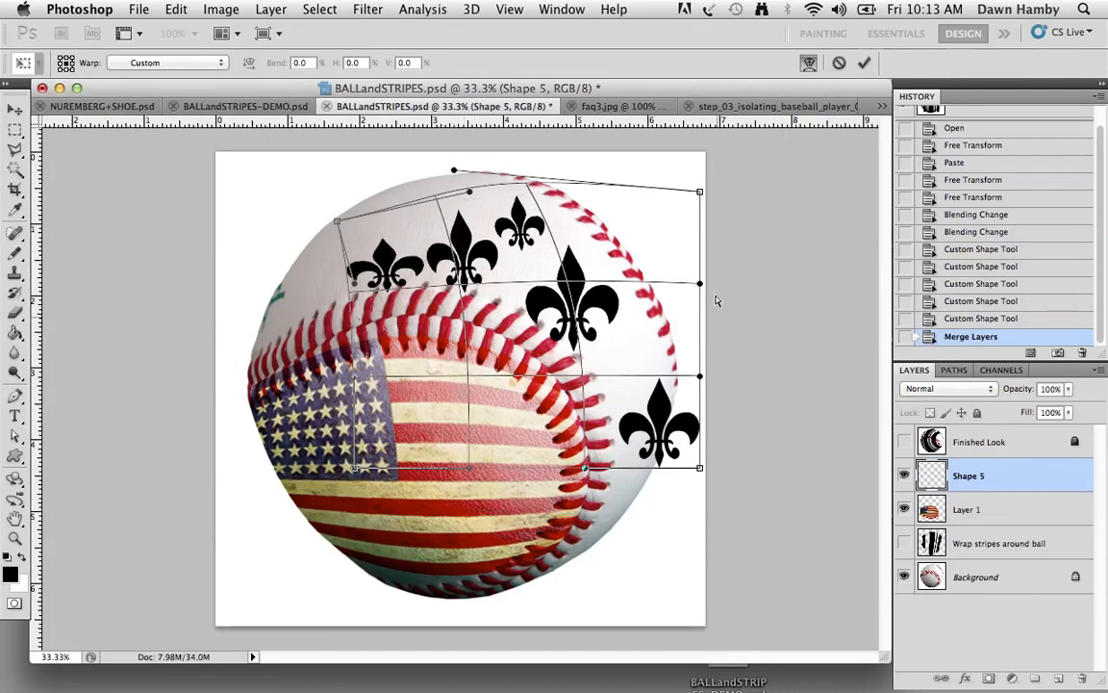
drag(699, 192, 641, 287)
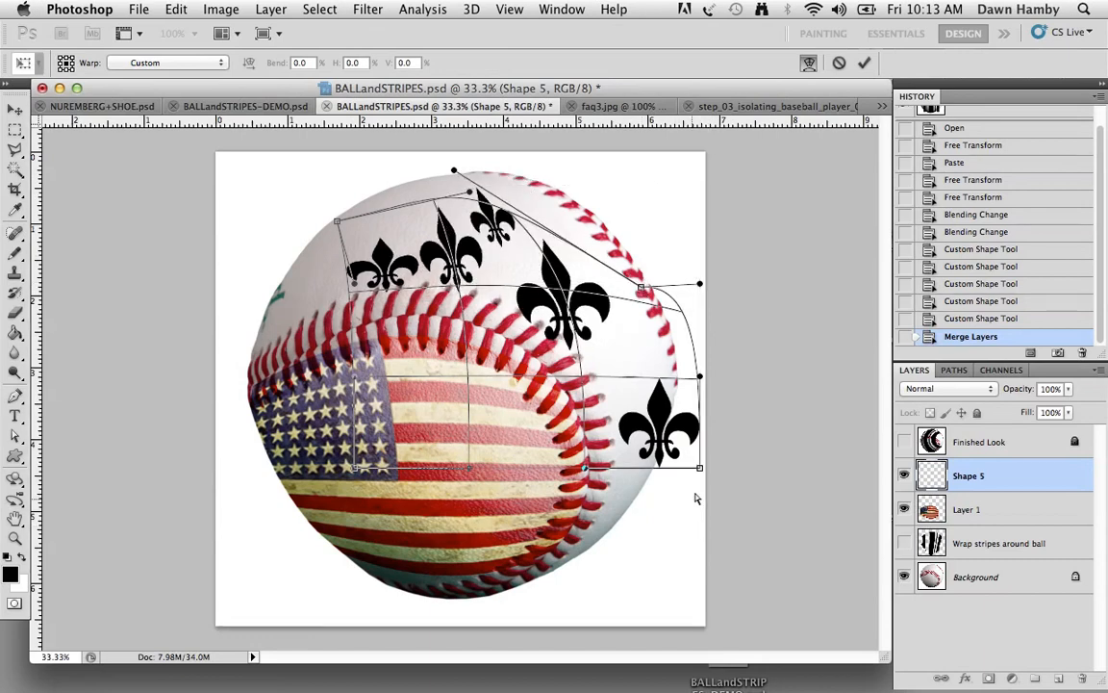
mouse_move(684, 471)
mouse_down()
mouse_move(637, 477)
mouse_move(663, 471)
mouse_up()
key(Return)
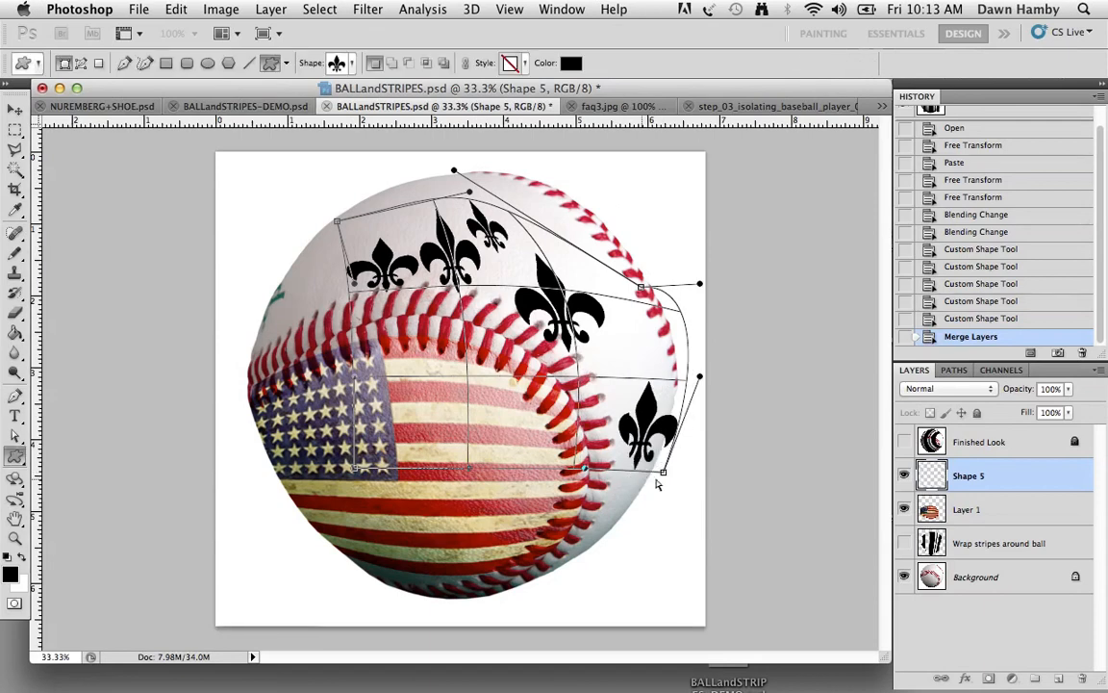
click(966, 394)
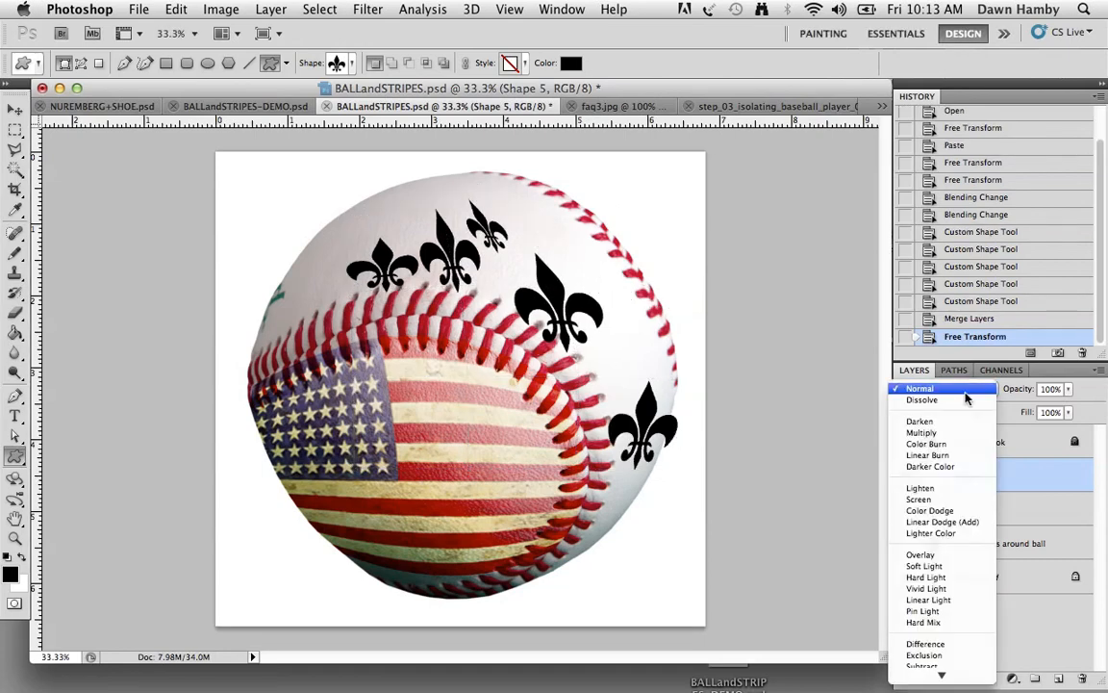
click(938, 432)
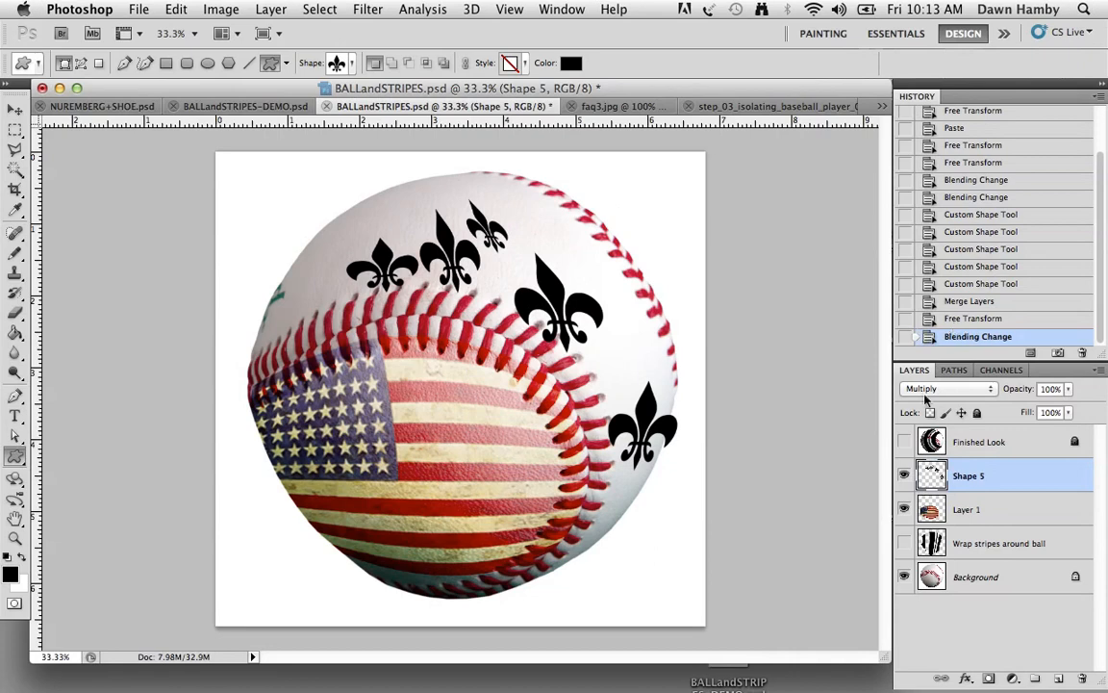
Examine BALLandSTRIPES-DEMO.psd by toggling the visibility of the wrapped stripes and baseball player layers, leaving the stripes hidden and the player shown
click(242, 102)
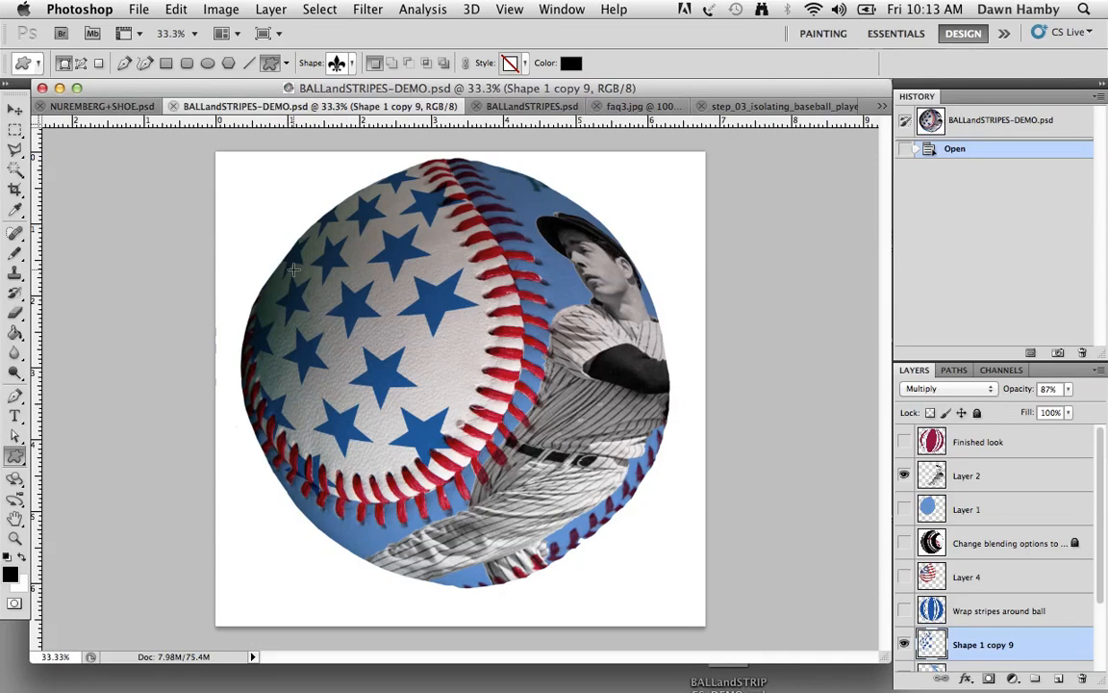
click(904, 612)
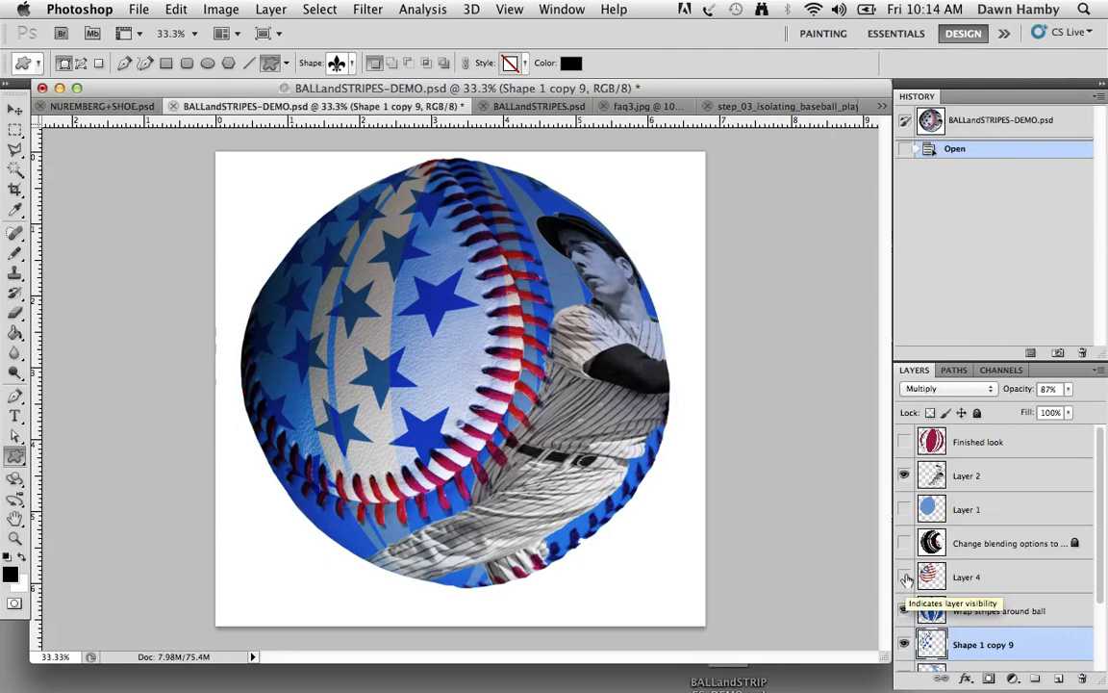
click(904, 475)
click(905, 509)
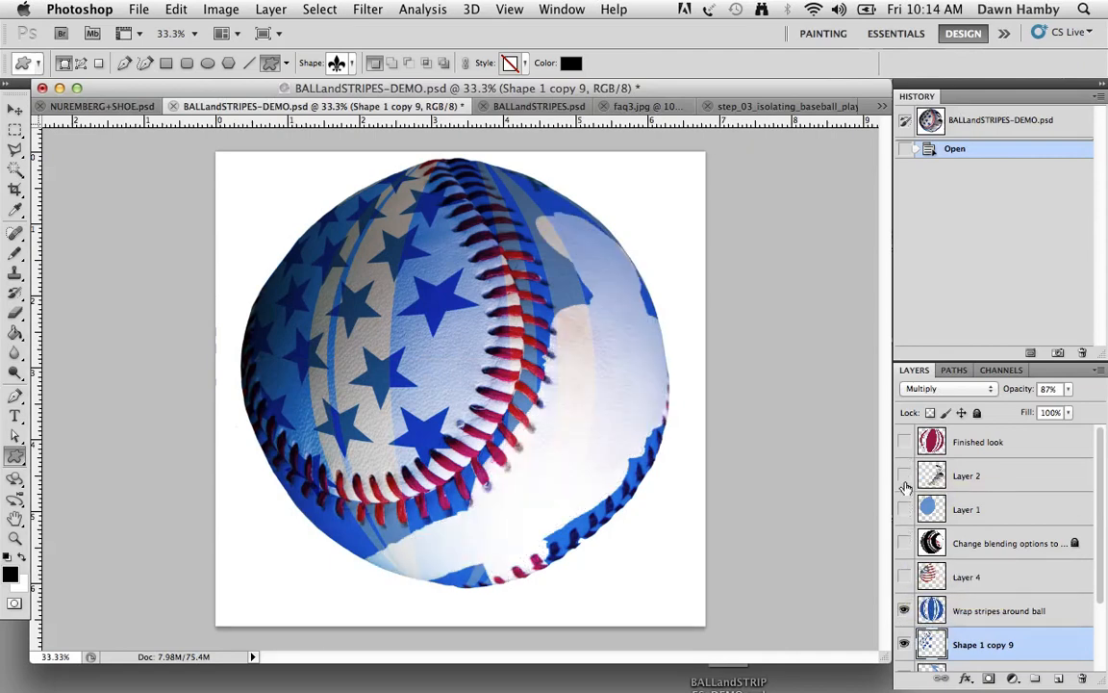
click(905, 475)
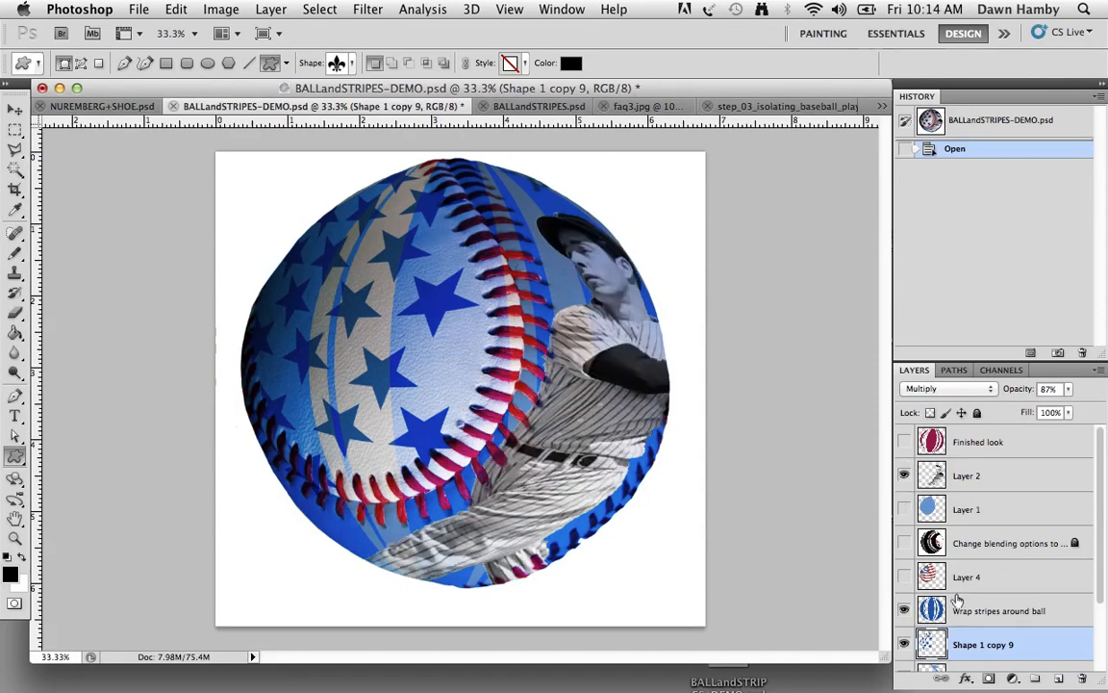
click(905, 611)
click(904, 611)
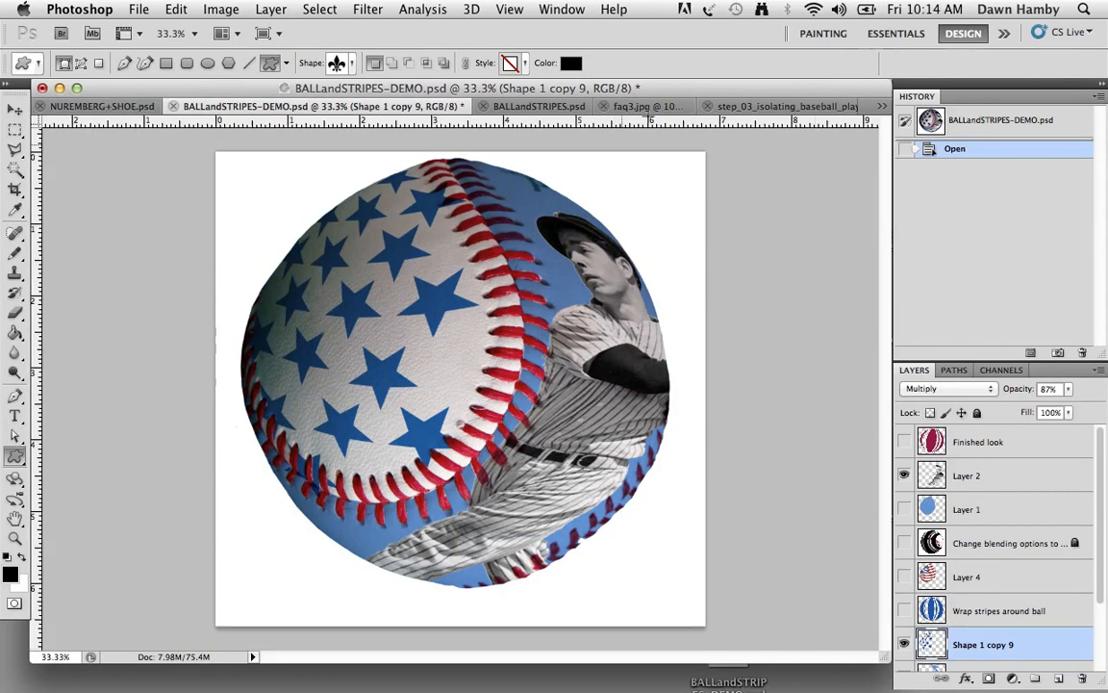
click(682, 93)
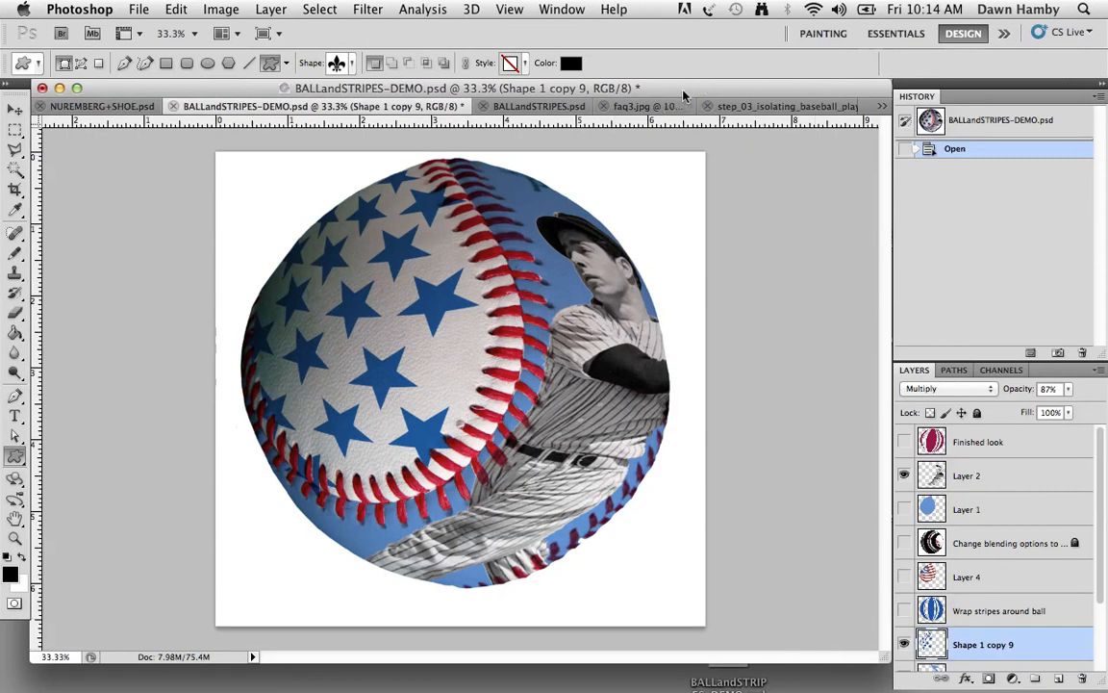